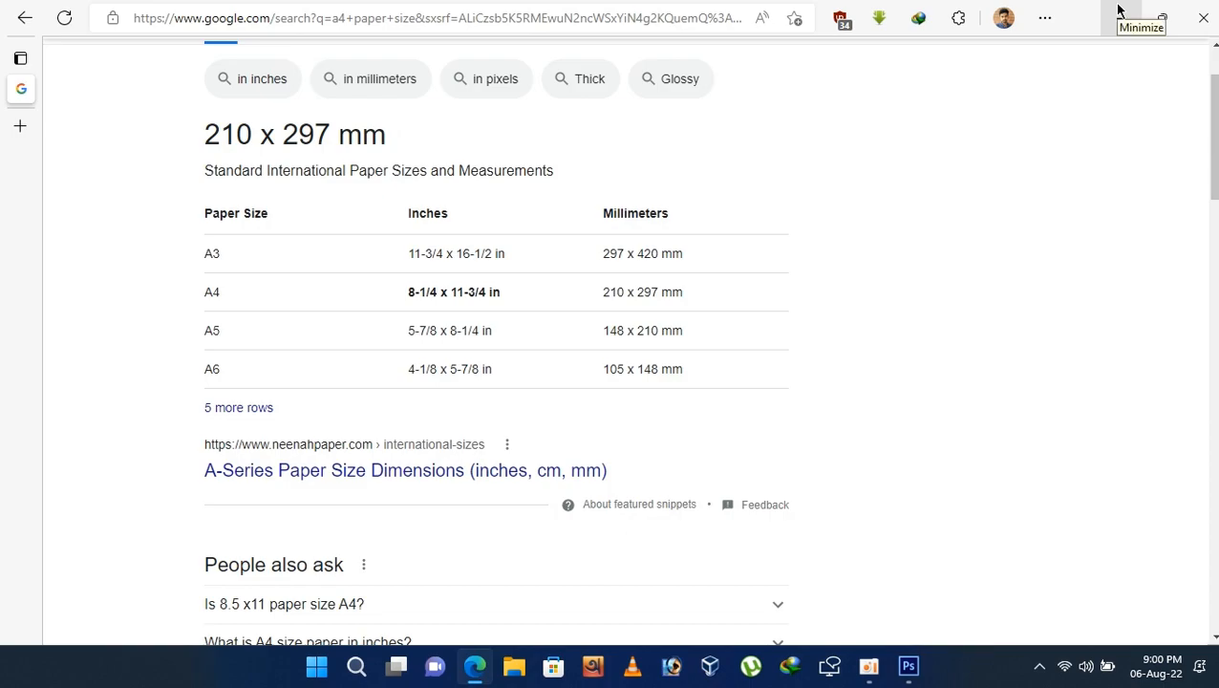
Switch to Photoshop and set the Perspective Crop size to 210 mm wide by 297 mm high.
{"action": "left_click", "coordinate": [1120, 14]}
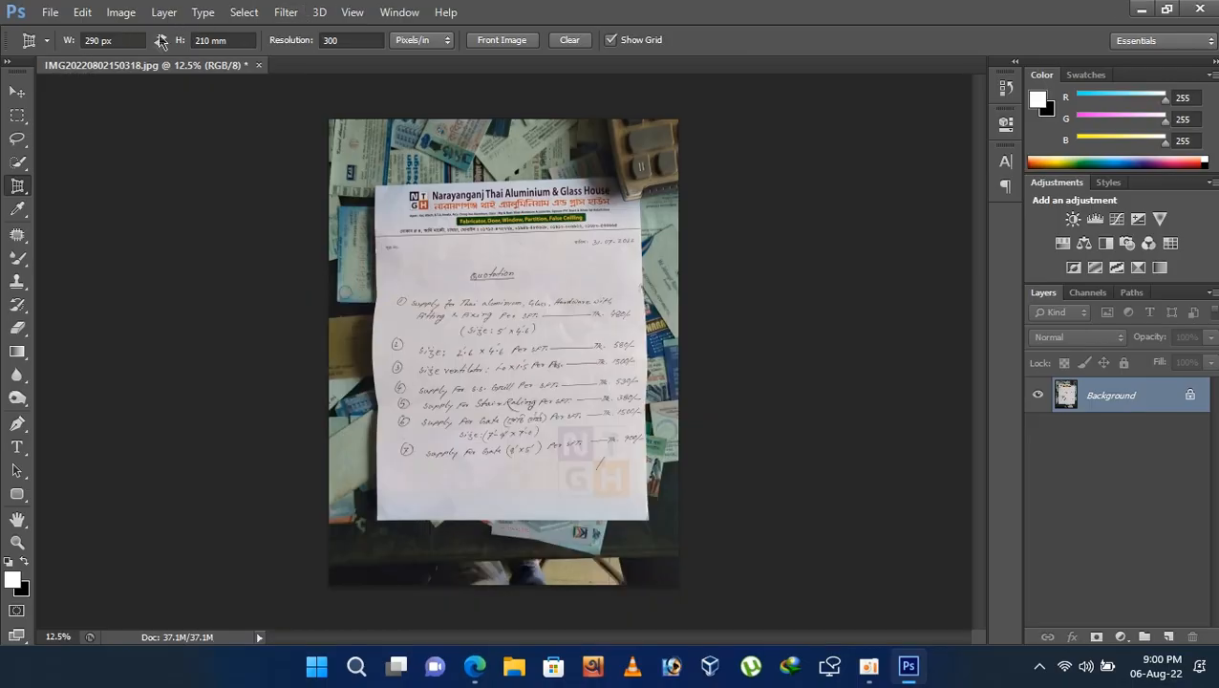
{"action": "left_click", "coordinate": [127, 39]}
{"action": "type", "text": "210"}
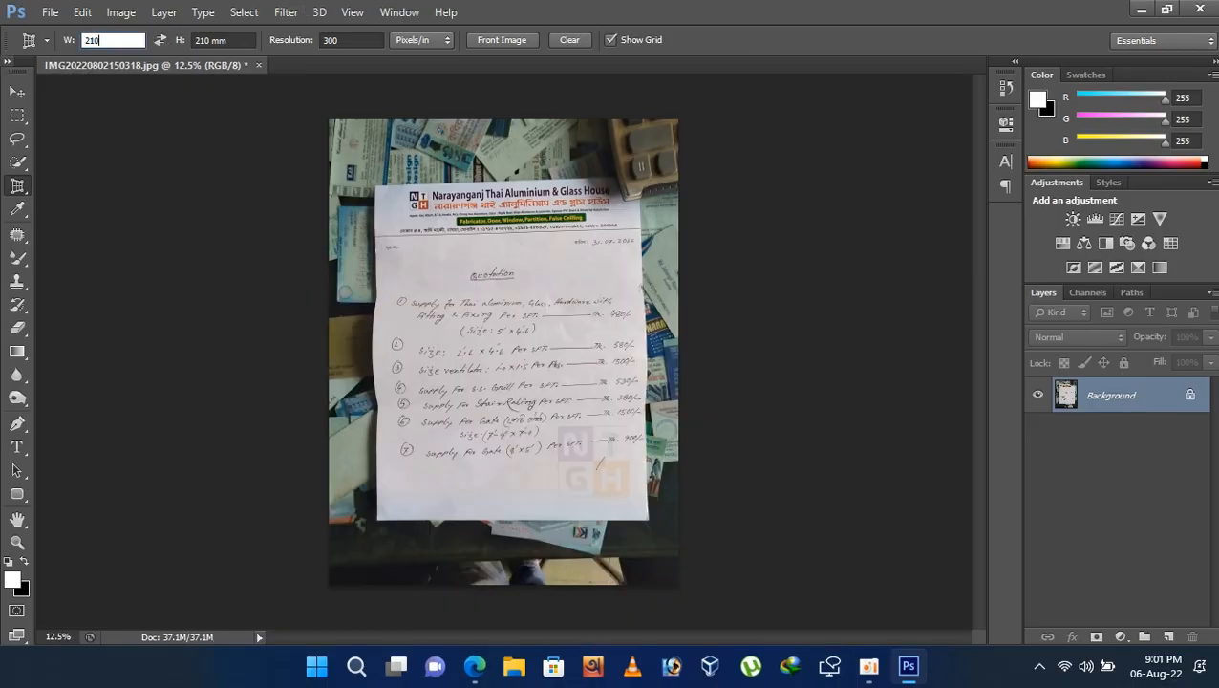
{"action": "left_click", "coordinate": [247, 39]}
{"action": "type", "text": "297"}
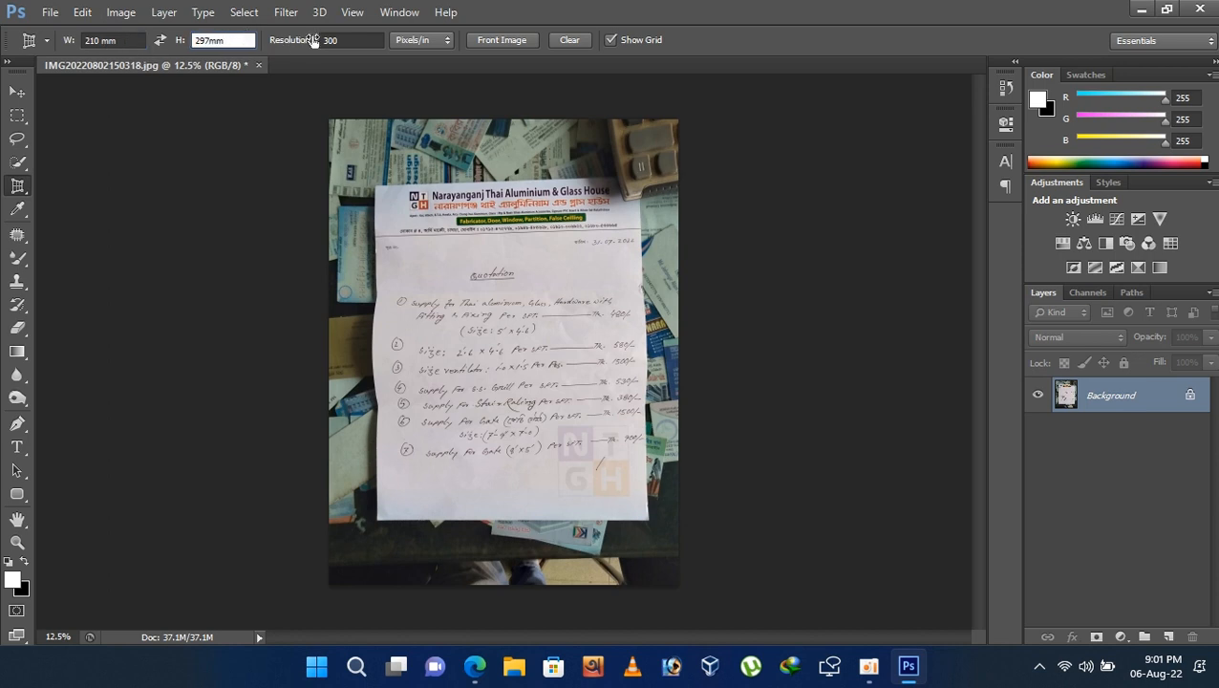
{"action": "left_click", "coordinate": [751, 36]}
Perspective-crop the photo to the four corners of the quotation sheet, fine-tuning the lower-left and upper-right corners before applying.
{"action": "left_click", "coordinate": [376, 188]}
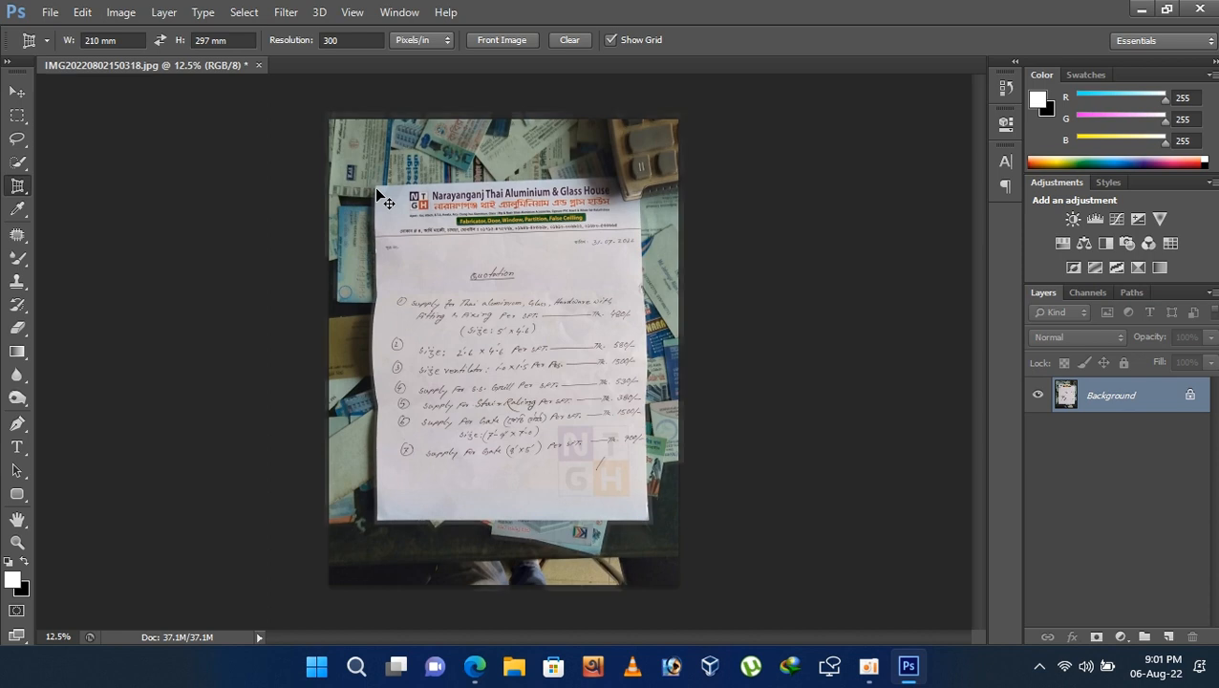
{"action": "key", "text": "ctrl+plus"}
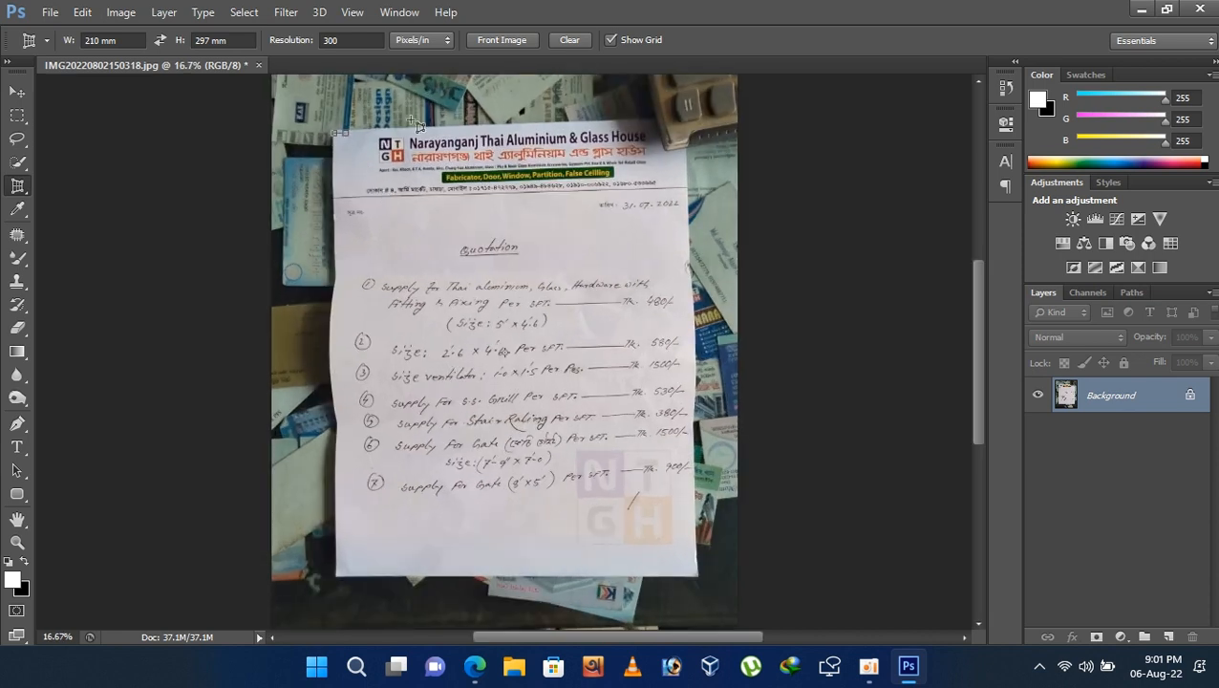
{"action": "left_click", "coordinate": [682, 119]}
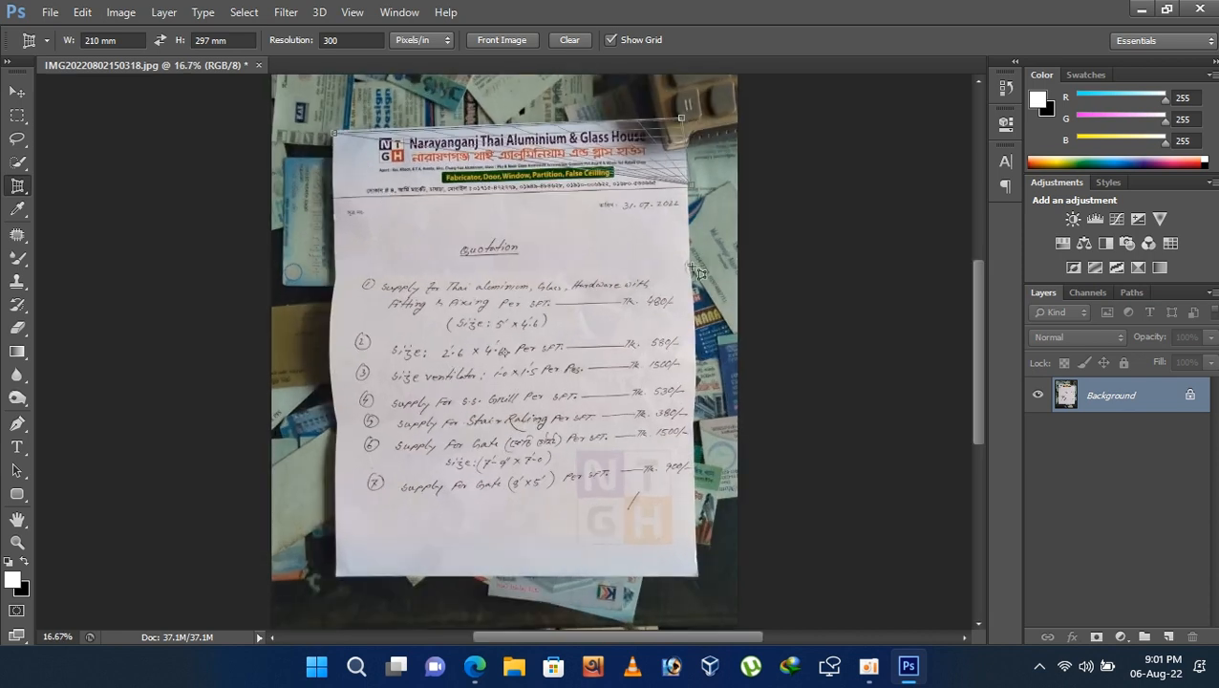
{"action": "left_click", "coordinate": [696, 573]}
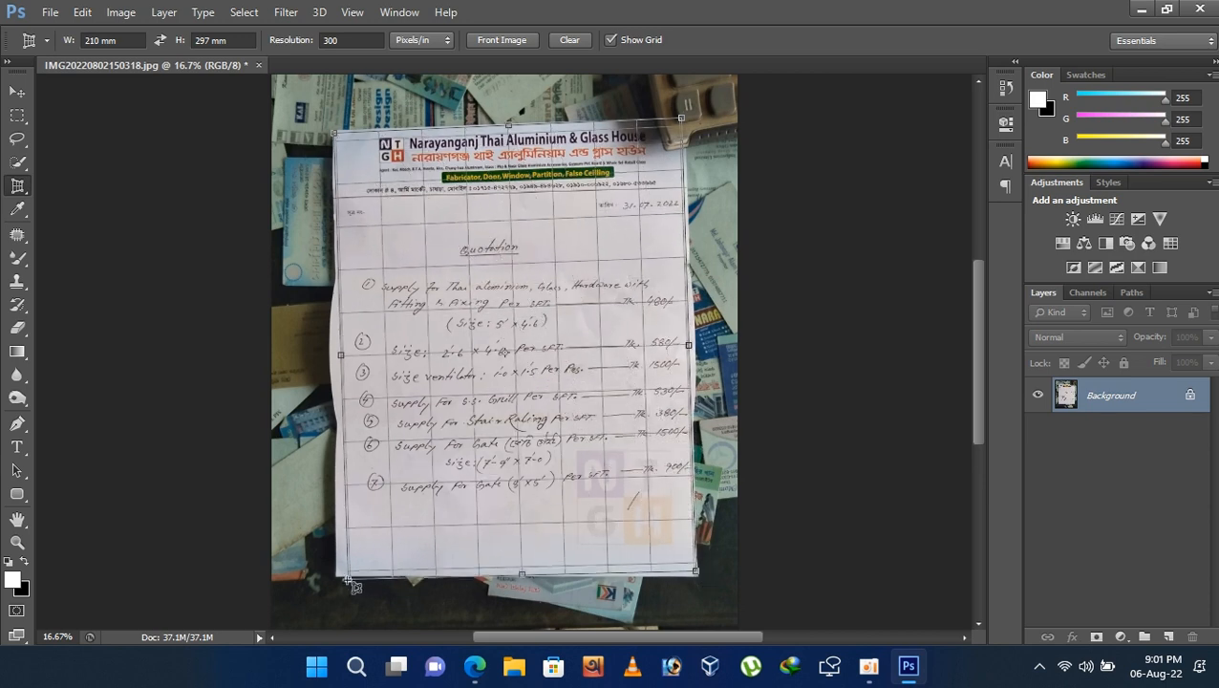
{"action": "left_click", "coordinate": [339, 575]}
{"action": "left_click_drag", "start_coordinate": [348, 582], "coordinate": [338, 582]}
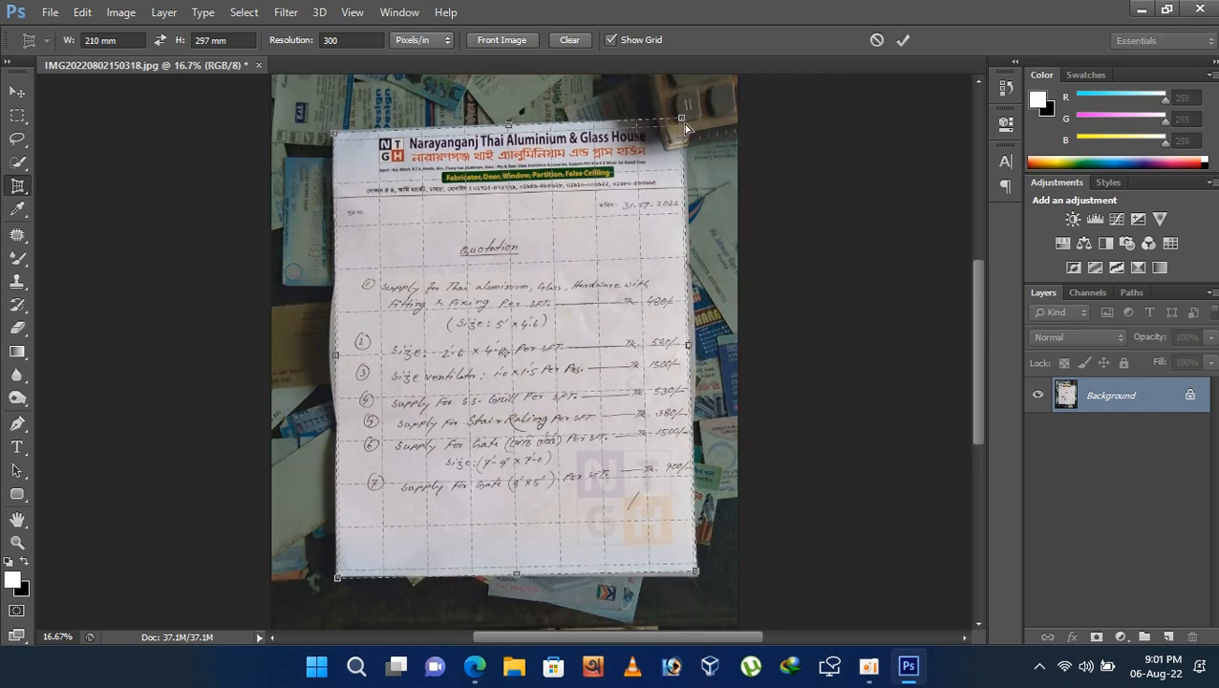
{"action": "left_click_drag", "start_coordinate": [681, 118], "coordinate": [684, 126]}
{"action": "key", "text": "Return"}
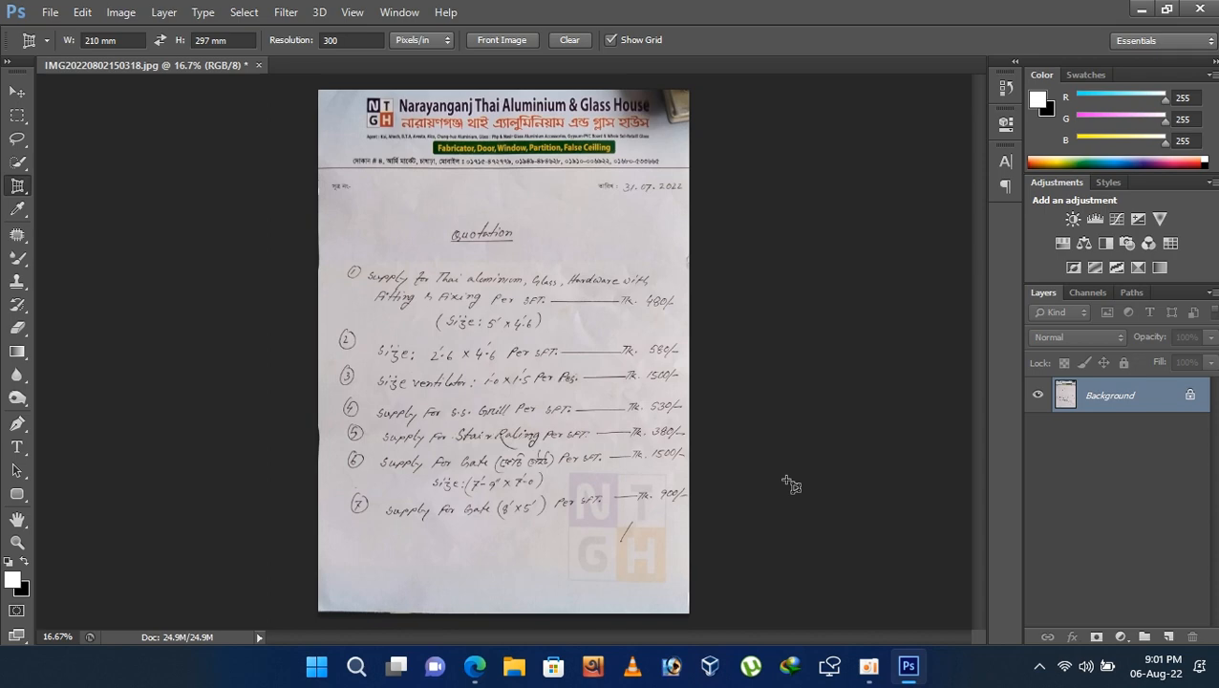
{"action": "key", "text": "ctrl+plus"}
{"action": "key", "text": "ctrl+plus"}
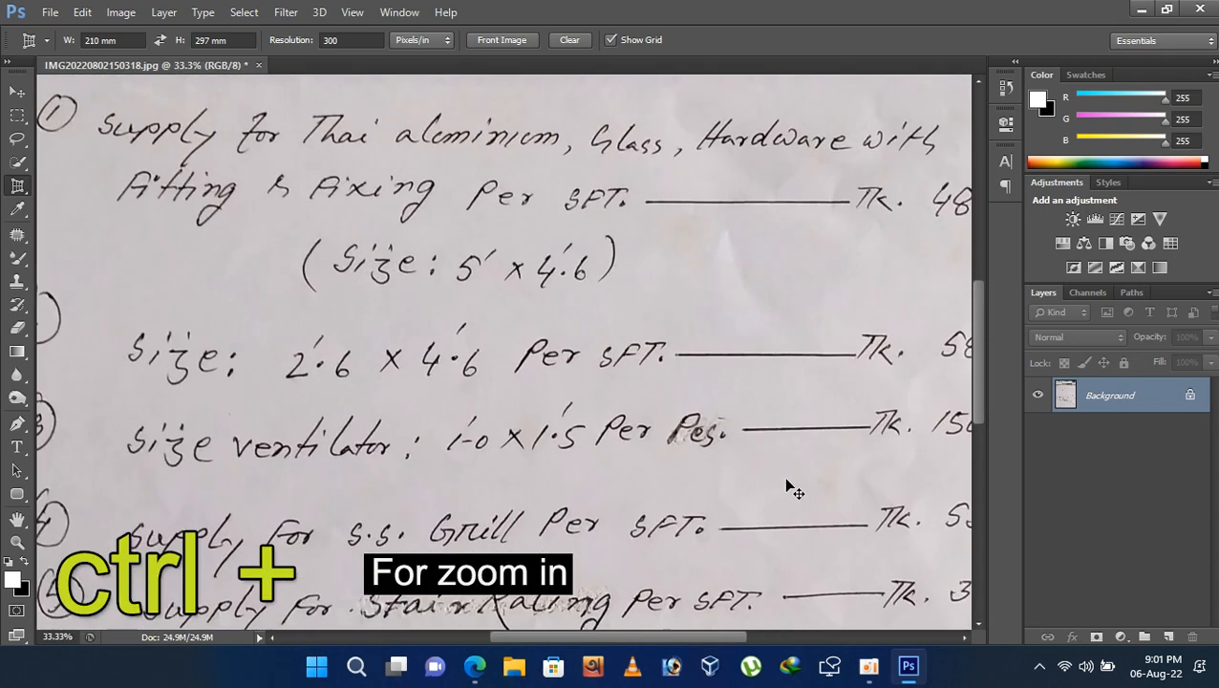
{"action": "key", "text": "ctrl+minus"}
{"action": "key", "text": "ctrl+minus"}
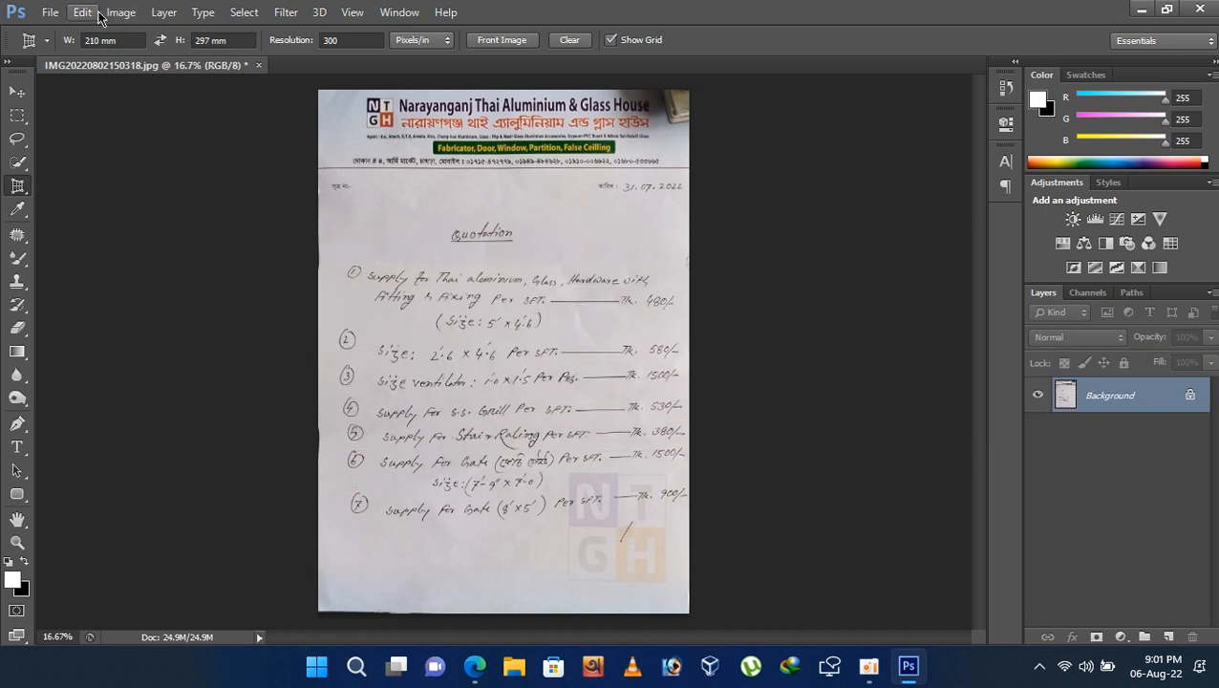
Apply an Exposure adjustment to the page that whitens the paper and deepens the dark ink.
{"action": "left_click", "coordinate": [111, 15]}
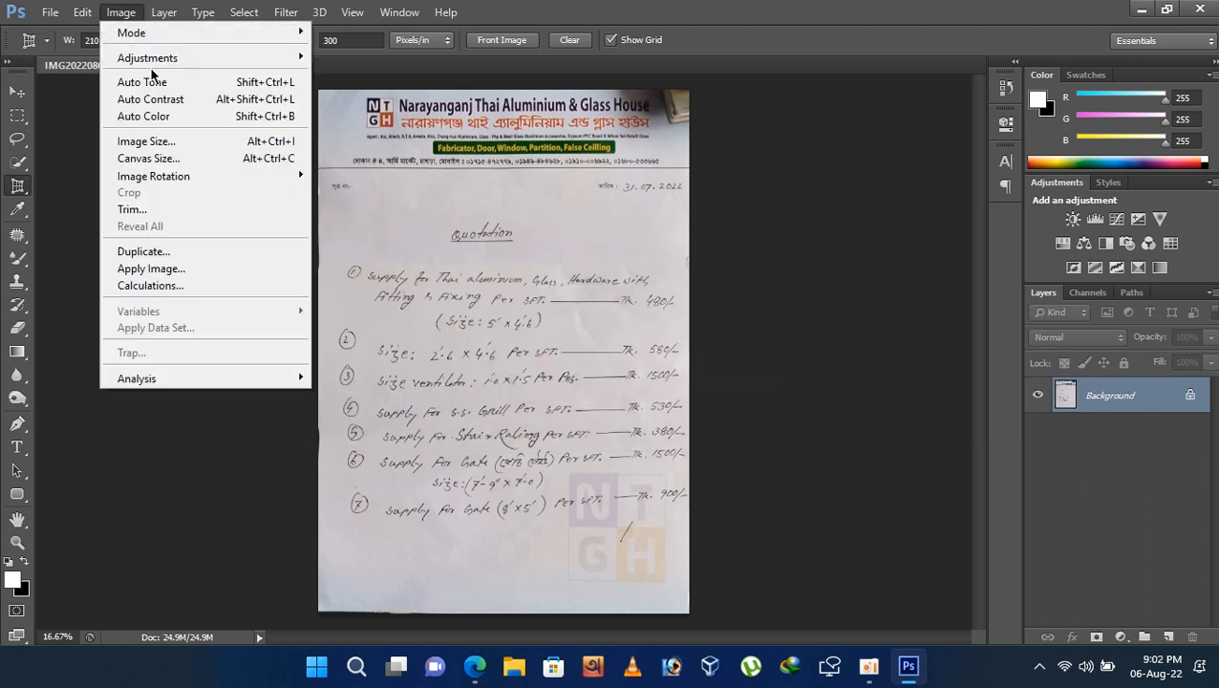
{"action": "mouse_move", "coordinate": [199, 58]}
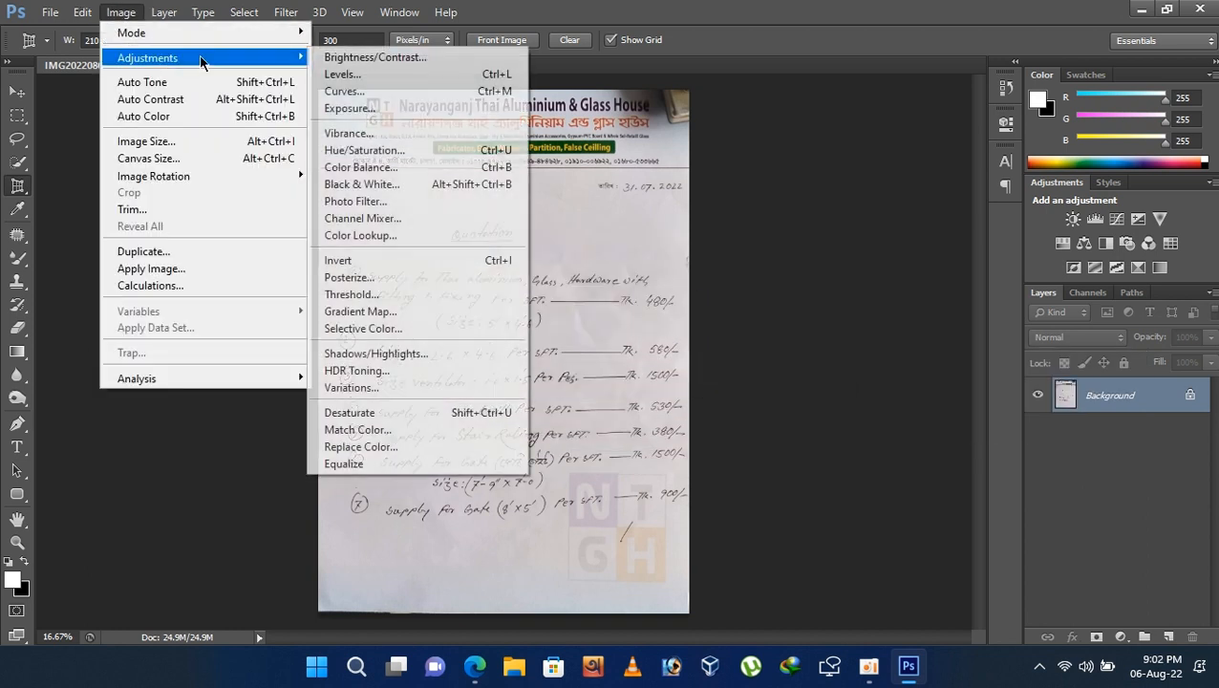
{"action": "left_click", "coordinate": [352, 109]}
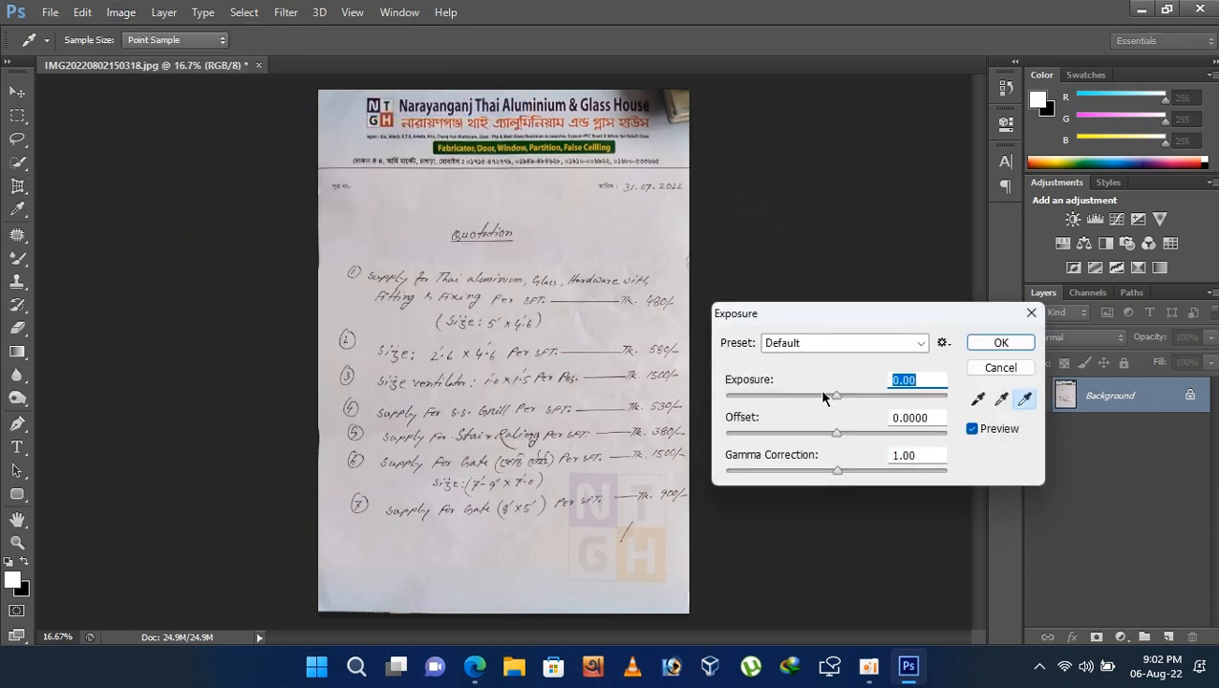
{"action": "left_click_drag", "start_coordinate": [839, 403], "coordinate": [815, 435]}
{"action": "key", "text": "Return"}
{"action": "key", "text": "c"}
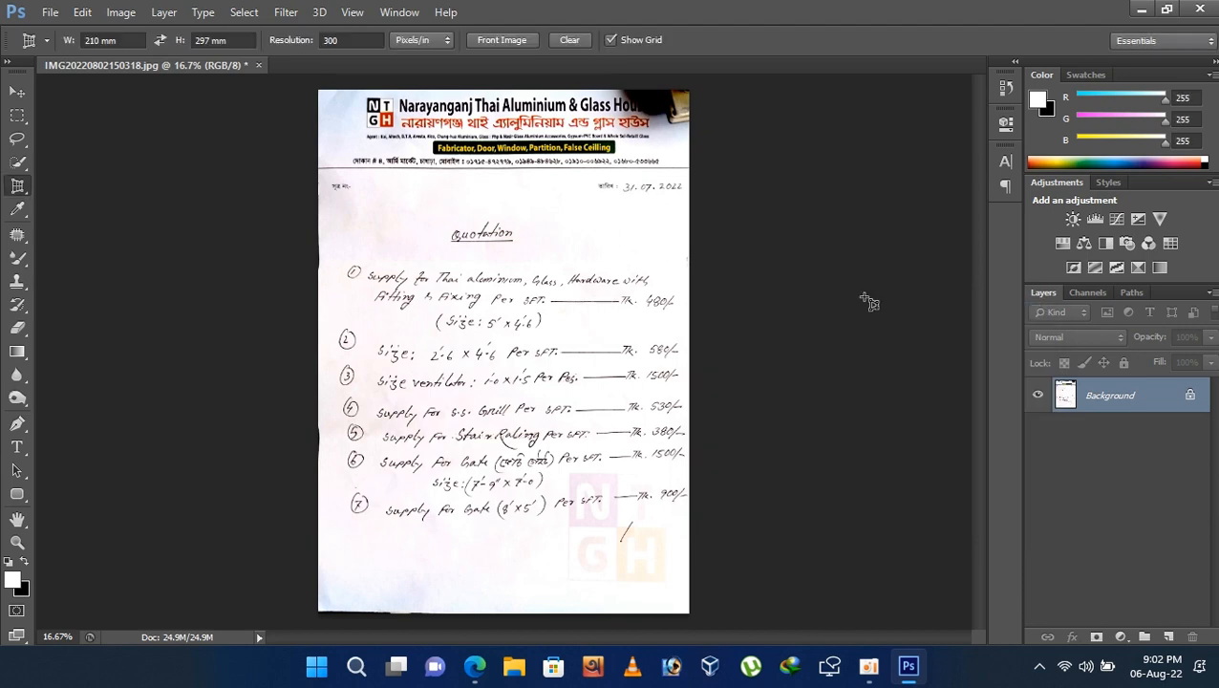
Outline the dark object covering the page's upper-right corner with the Pen tool and convert the path to a selection.
{"action": "key", "text": "ctrl+plus"}
{"action": "key", "text": "ctrl+plus"}
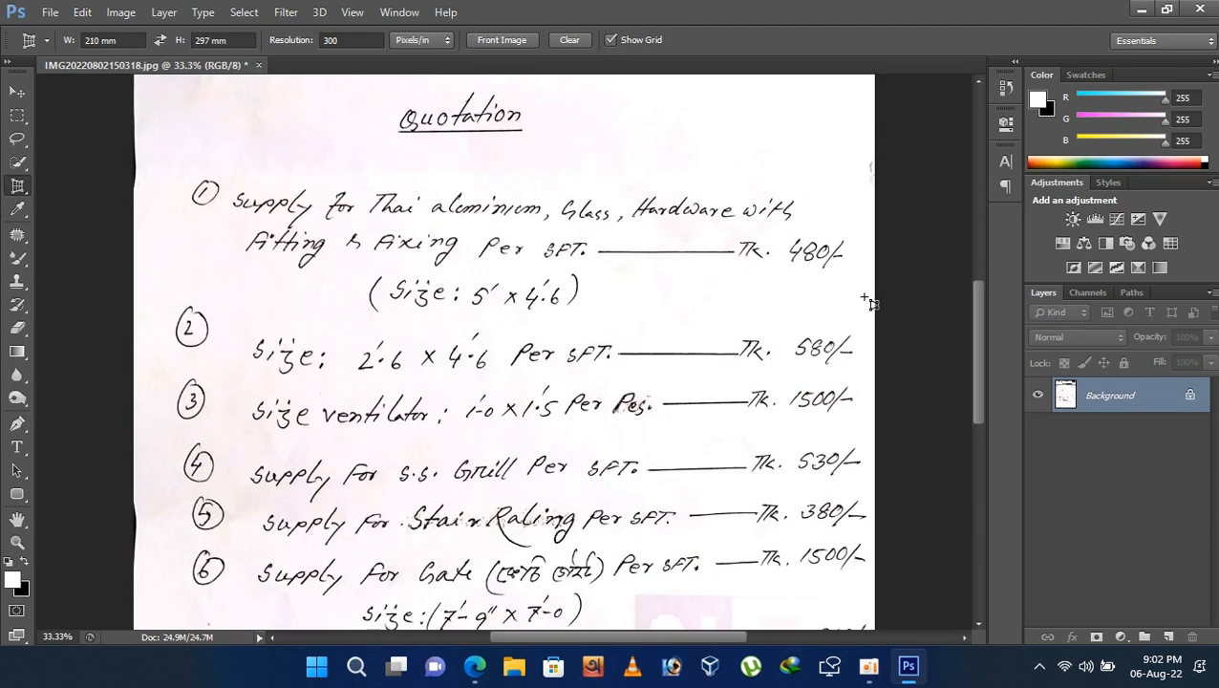
{"action": "scroll", "coordinate": [870, 302], "scroll_direction": "up", "scroll_amount": 5}
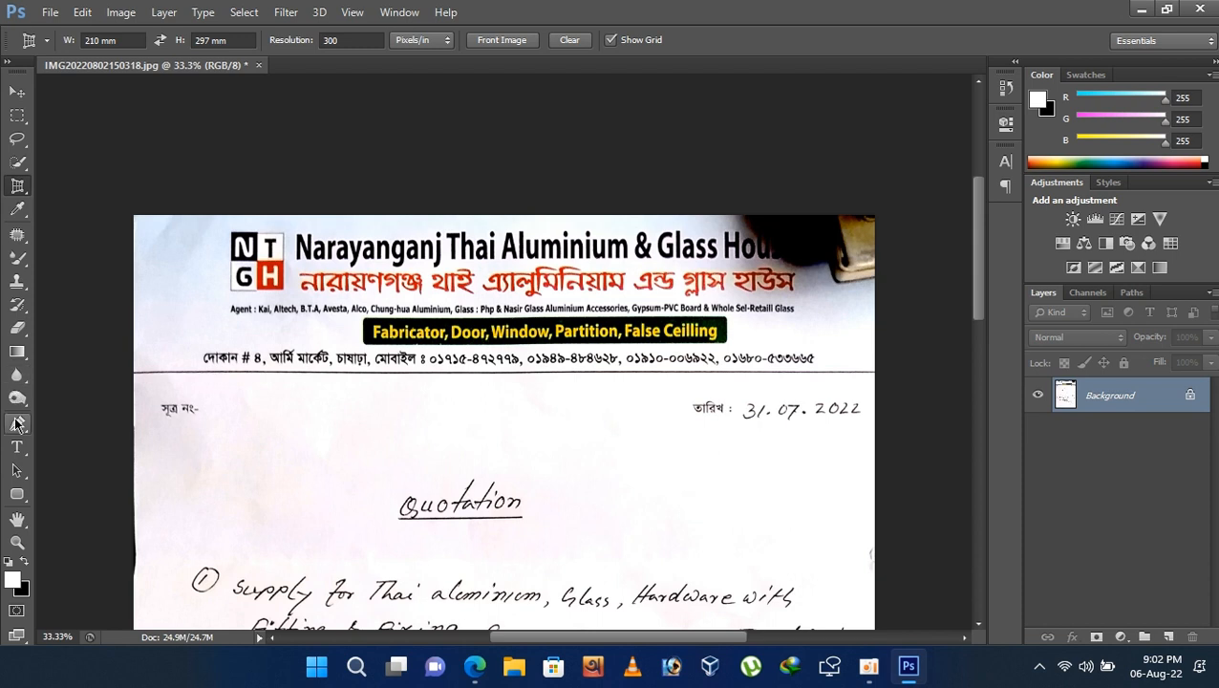
{"action": "left_click", "coordinate": [19, 423]}
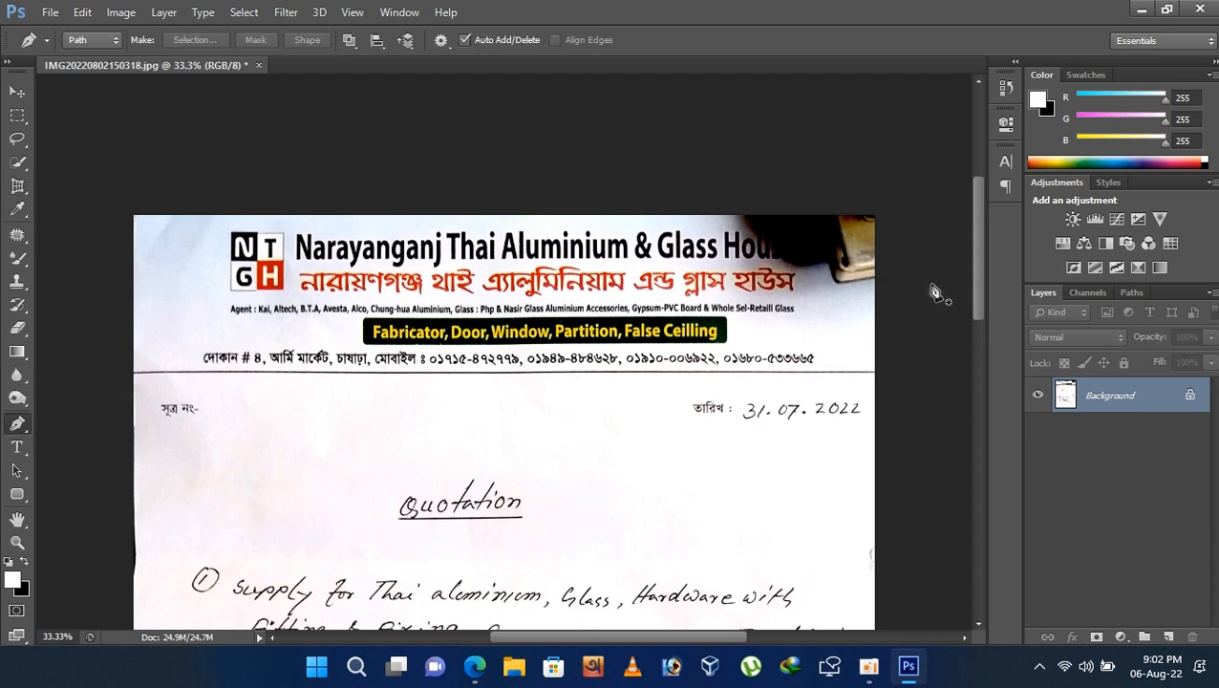
{"action": "left_click", "coordinate": [877, 281]}
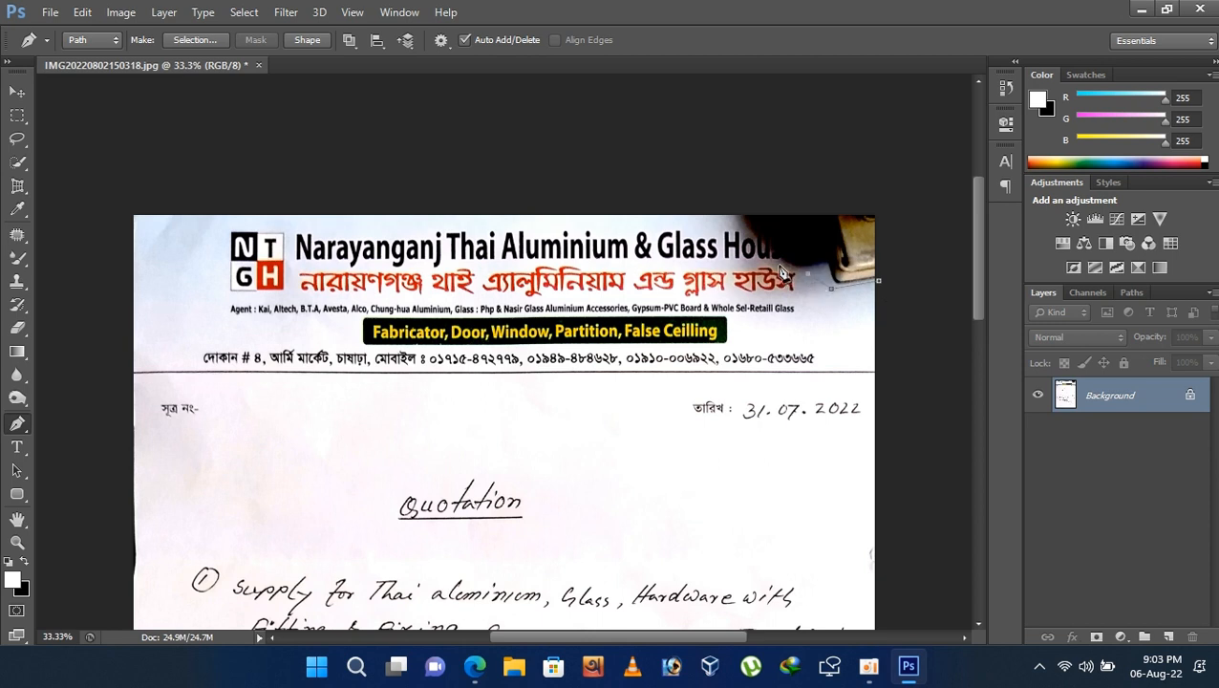
{"action": "left_click", "coordinate": [779, 259]}
{"action": "left_click", "coordinate": [721, 259]}
{"action": "left_click", "coordinate": [877, 183]}
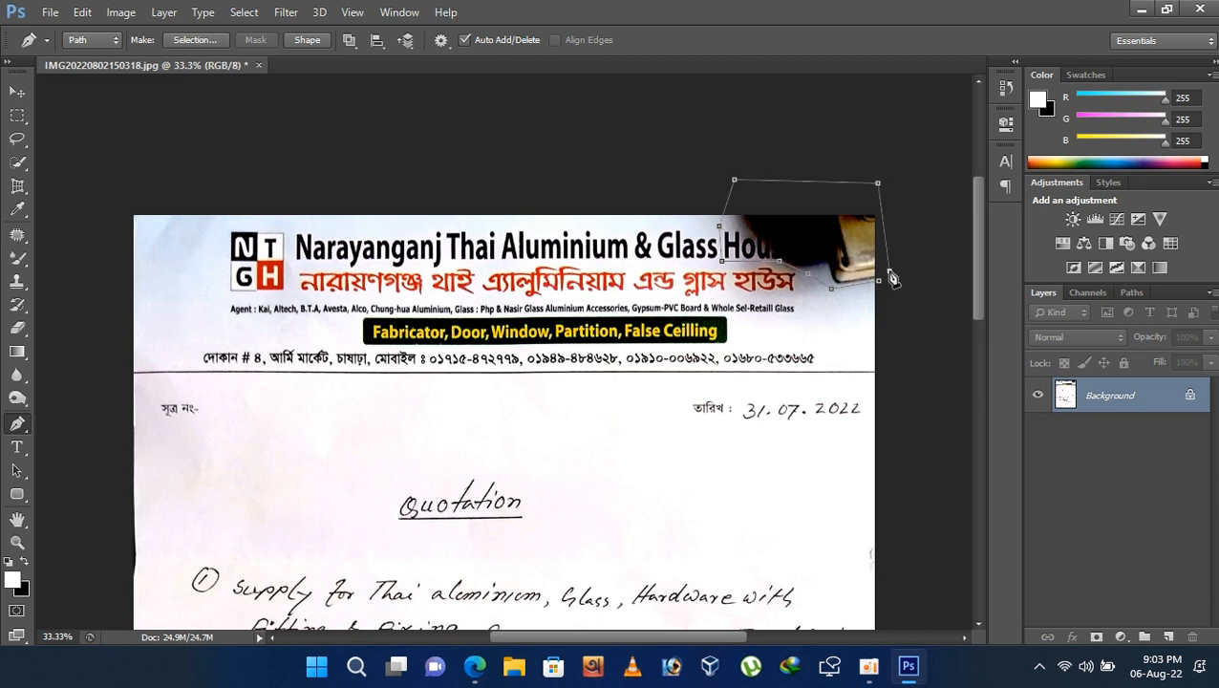
{"action": "key", "text": "ctrl+Return"}
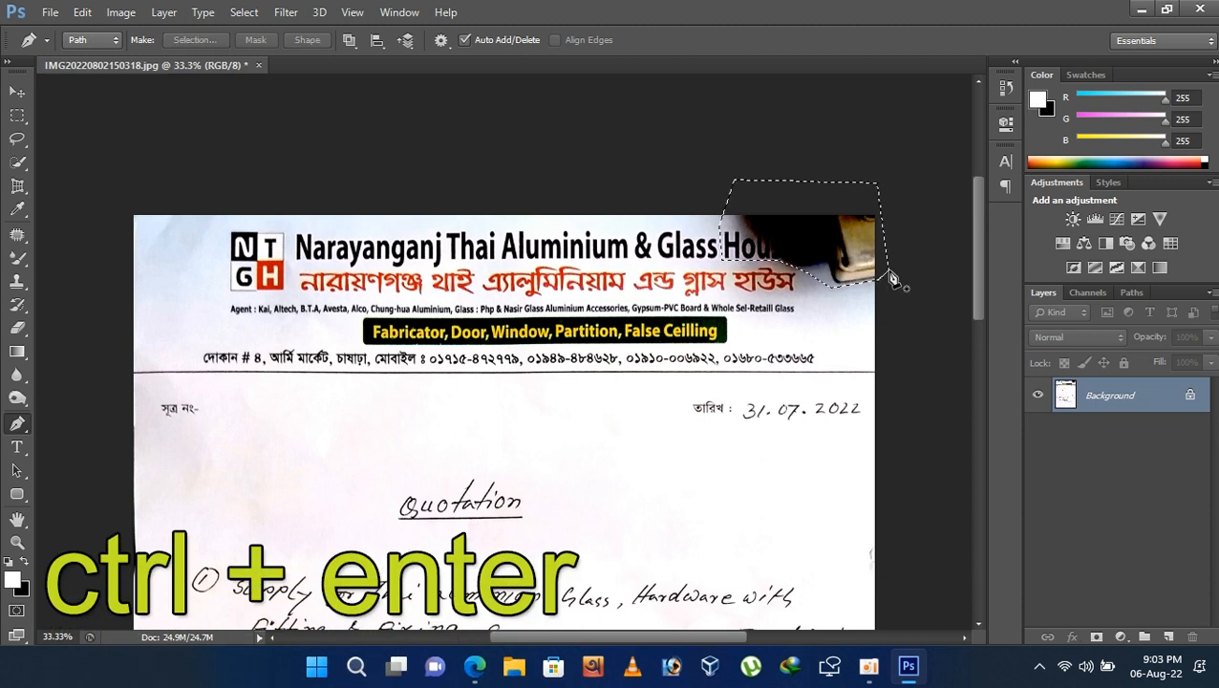
Fill the selected corner with a pale blue-grey (RGB 214, 220, 233) sampled from the adjacent paper, and clear the selection.
{"action": "key", "text": "alt"}
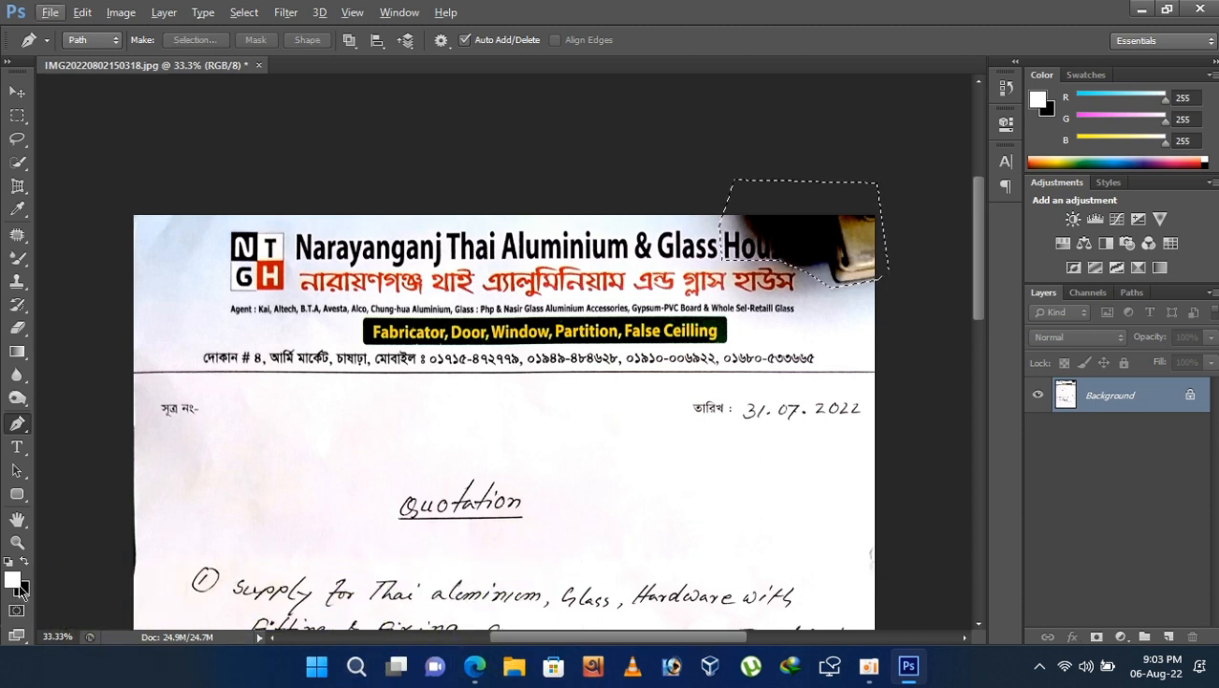
{"action": "left_click", "coordinate": [13, 580]}
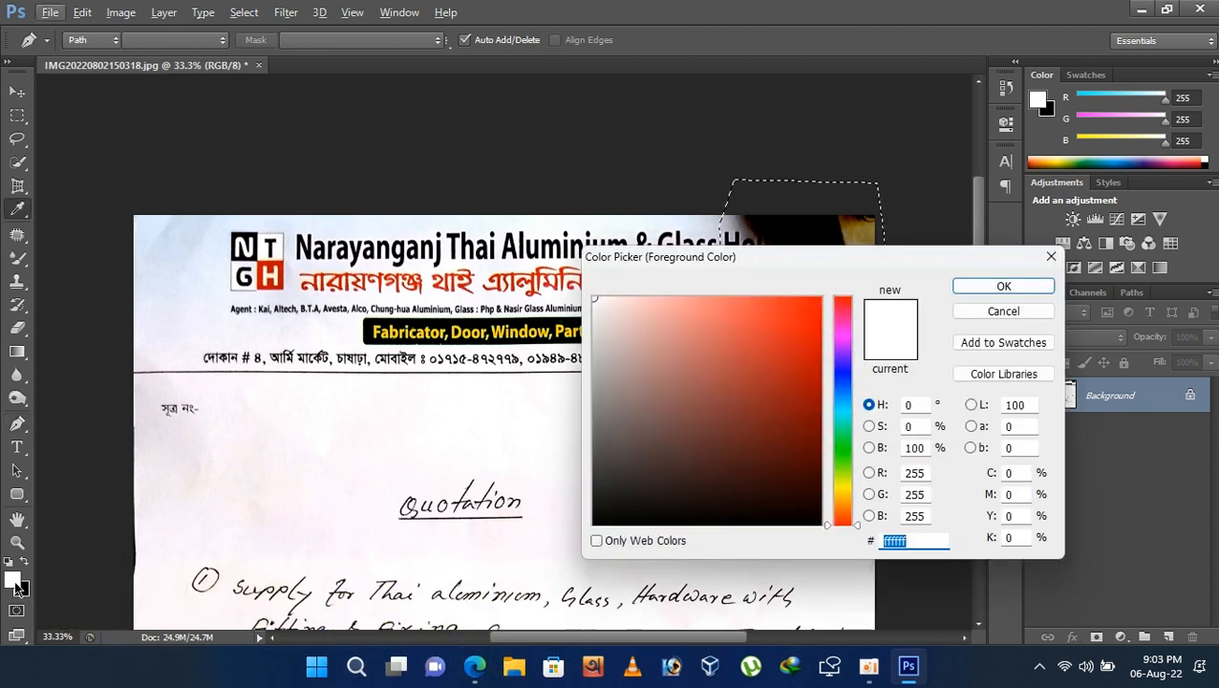
{"action": "left_click", "coordinate": [718, 215]}
{"action": "left_click", "coordinate": [1004, 286]}
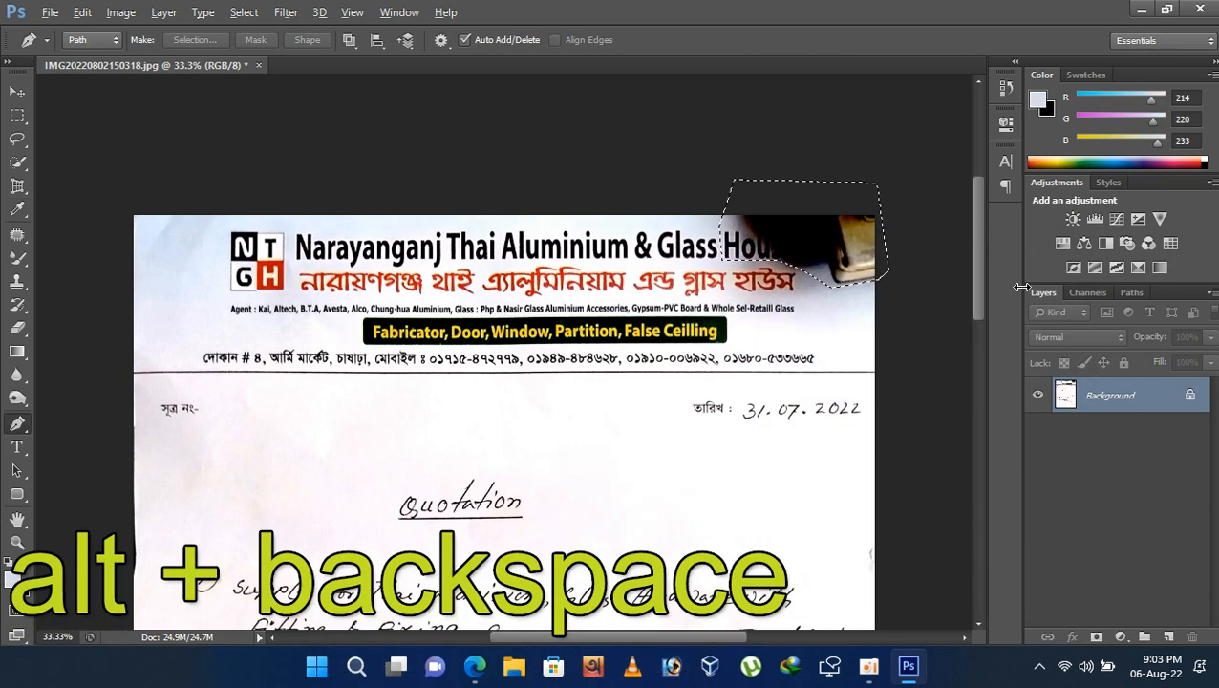
{"action": "key", "text": "alt+BackSpace"}
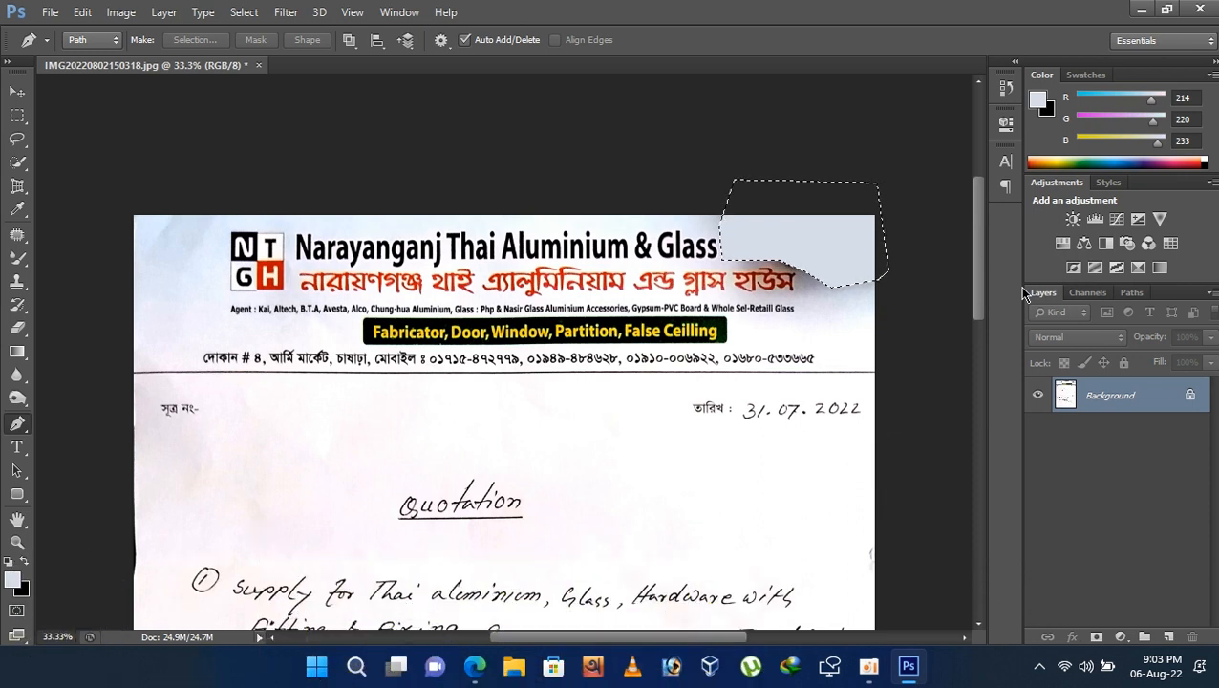
{"action": "key", "text": "ctrl+d"}
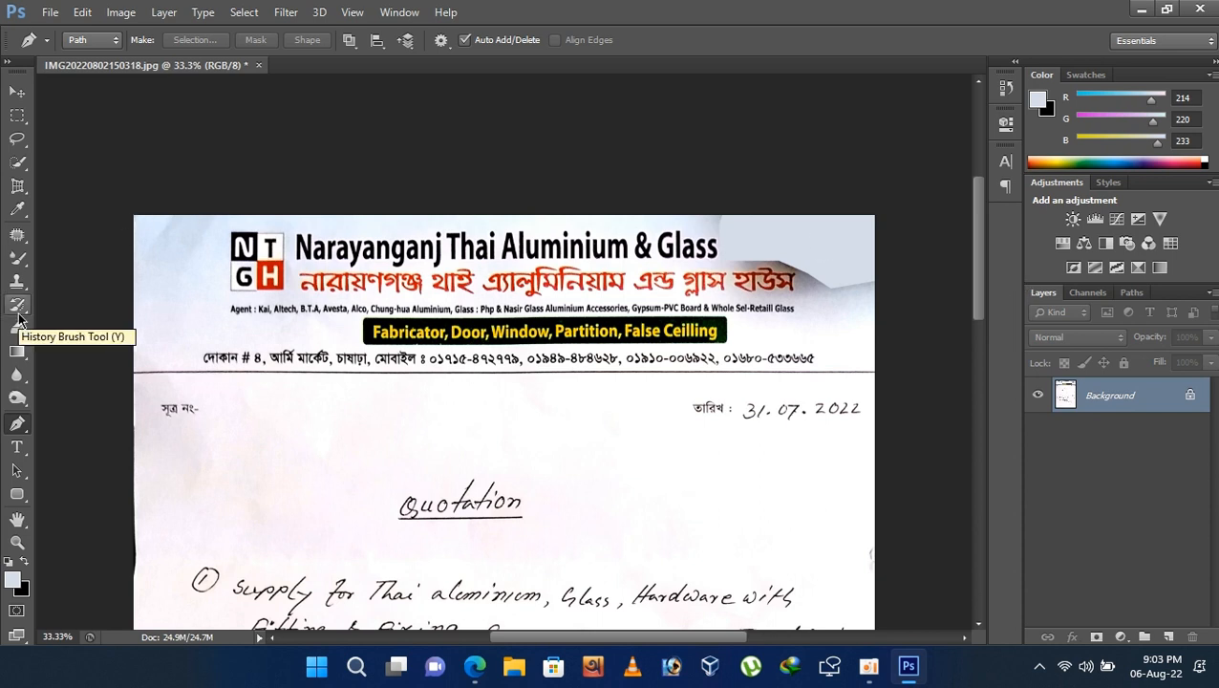
Start a text line in the header gap after "Glass" and set its colour to black (000000), sampled from the heading.
{"action": "left_click", "coordinate": [17, 446]}
{"action": "left_click", "coordinate": [742, 247]}
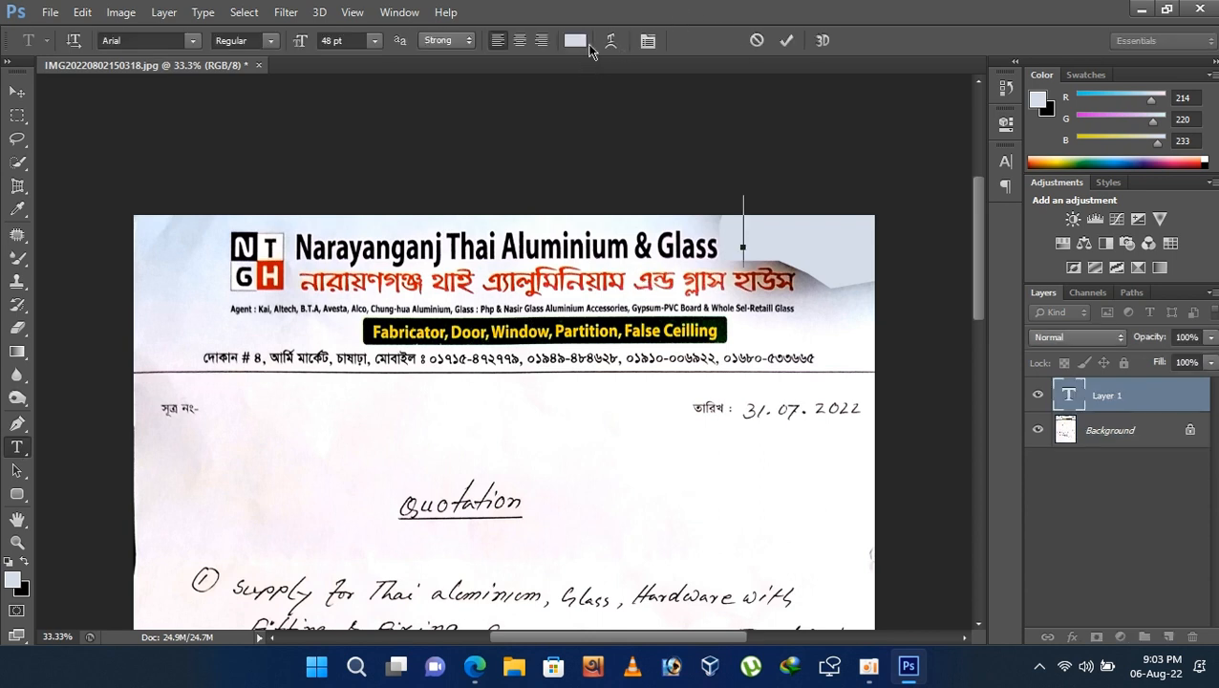
{"action": "left_click", "coordinate": [574, 40]}
{"action": "left_click", "coordinate": [490, 236]}
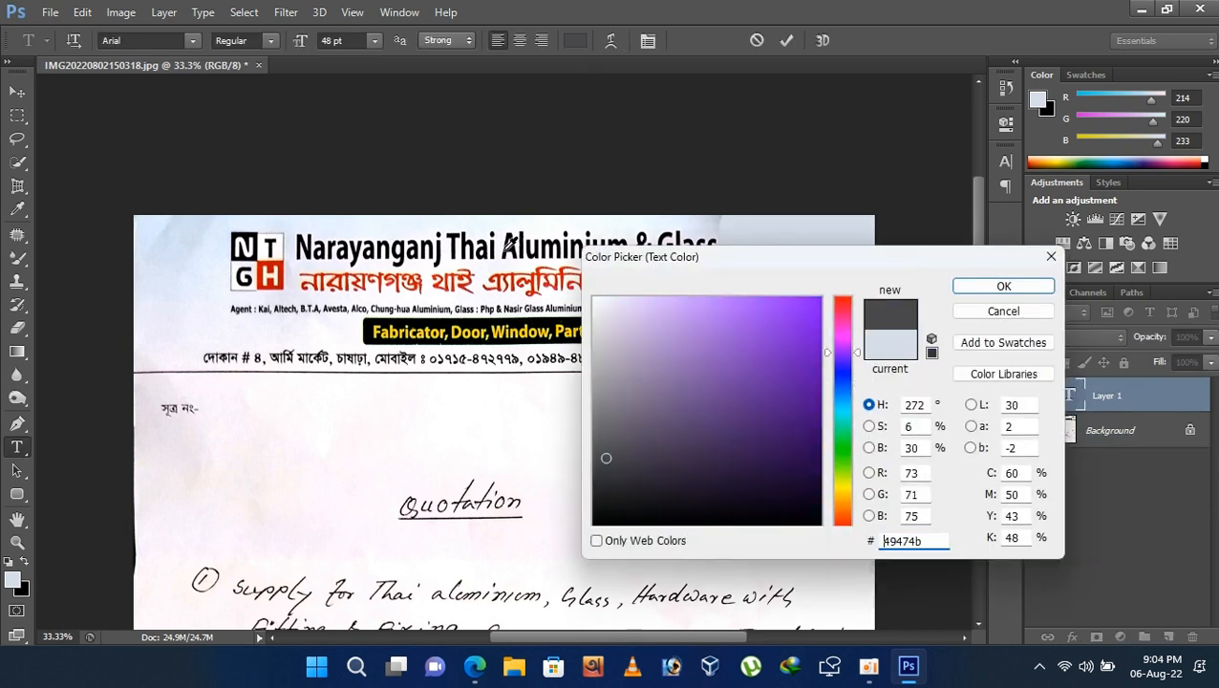
{"action": "left_click", "coordinate": [507, 247]}
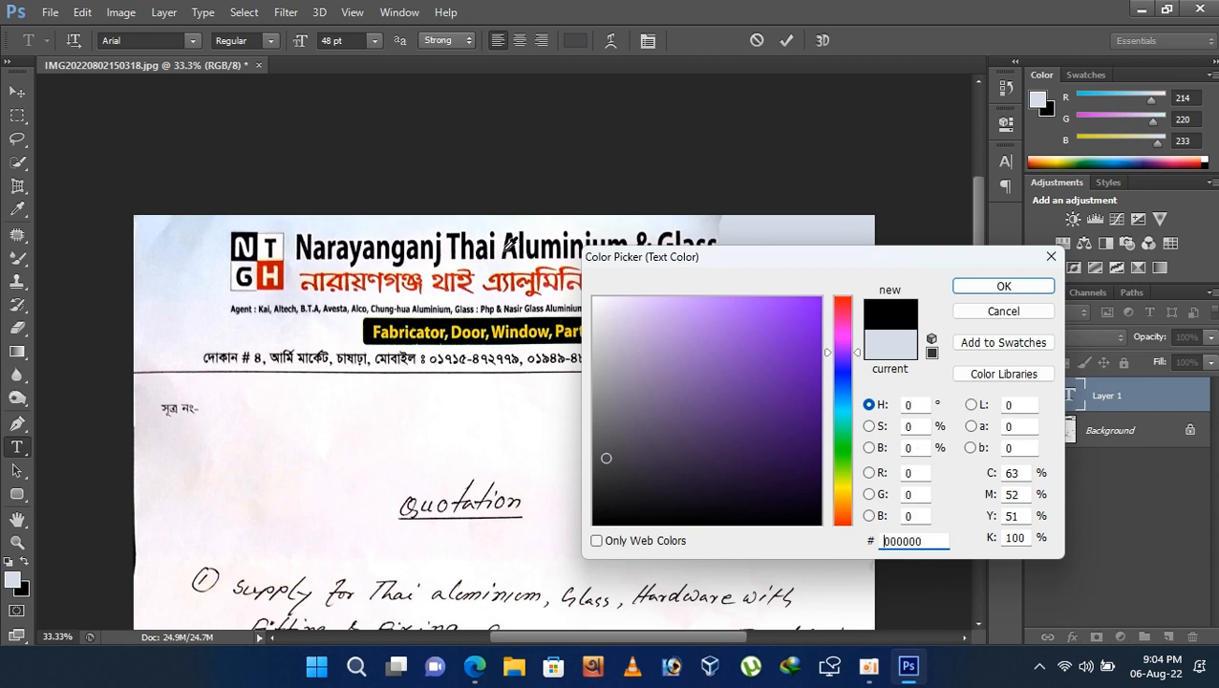
{"action": "left_click", "coordinate": [958, 286]}
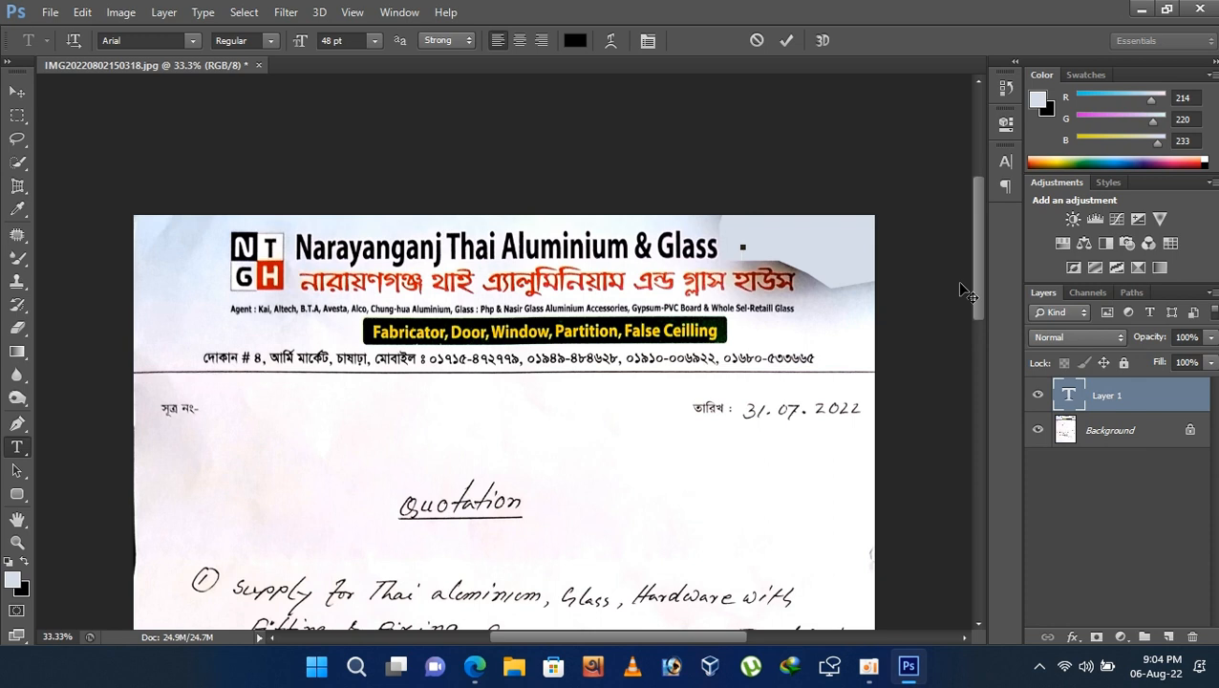
Enter "House" as the missing heading word, set its font size to 24 pt and commit the text.
{"action": "type", "text": "Hous"}
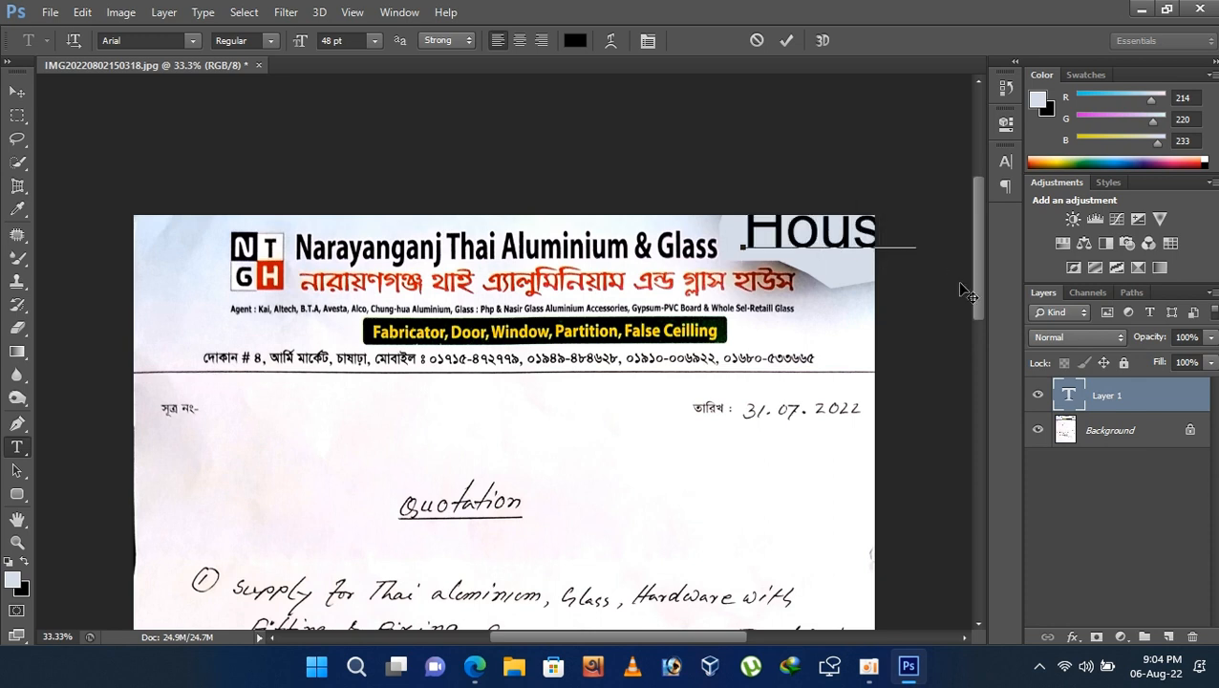
{"action": "left_click_drag", "start_coordinate": [909, 231], "coordinate": [492, 129]}
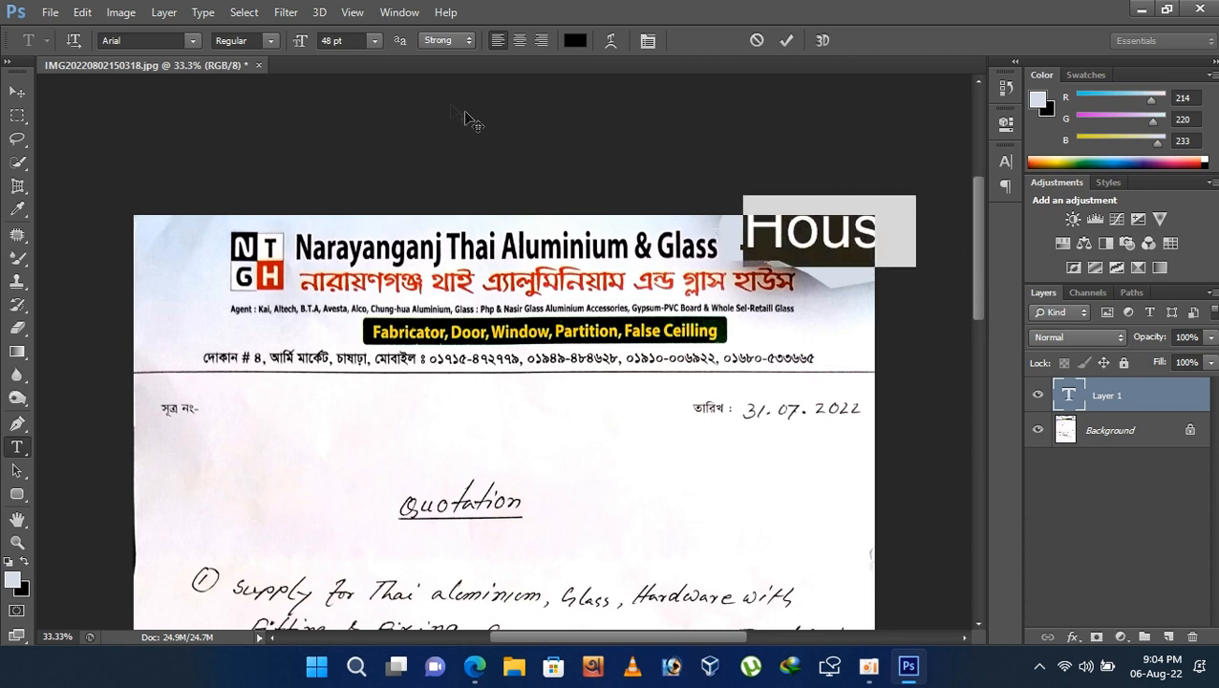
{"action": "left_click", "coordinate": [377, 39]}
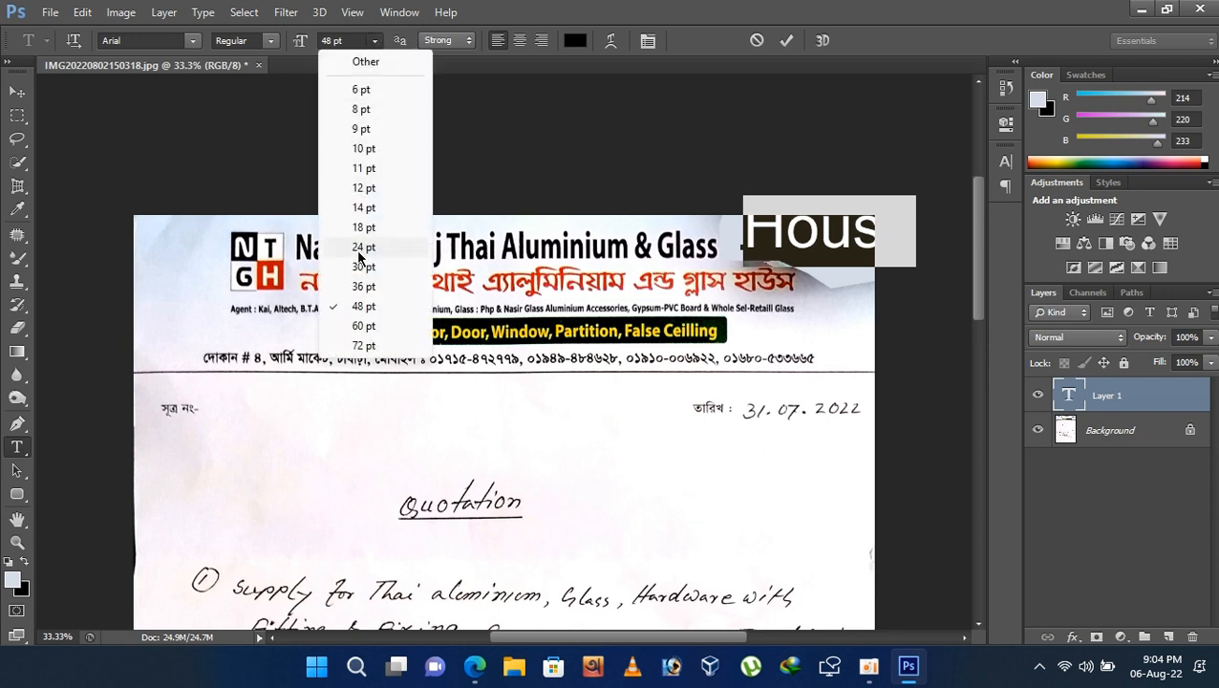
{"action": "left_click", "coordinate": [361, 248]}
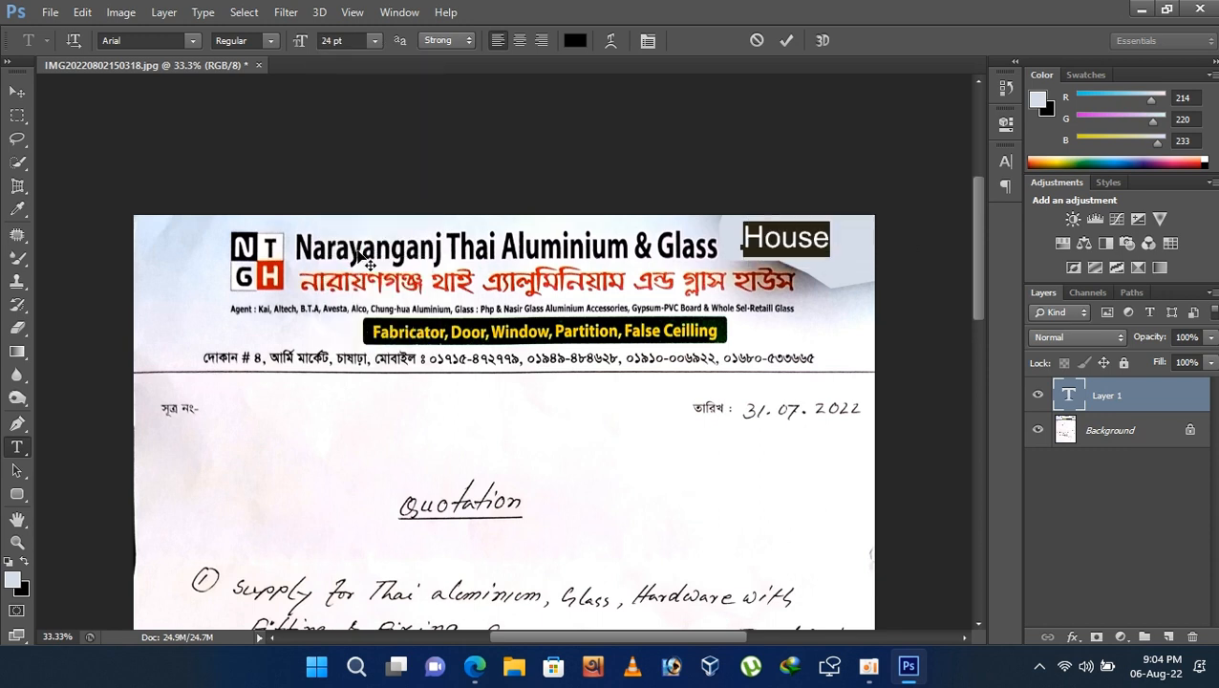
{"action": "left_click", "coordinate": [18, 93]}
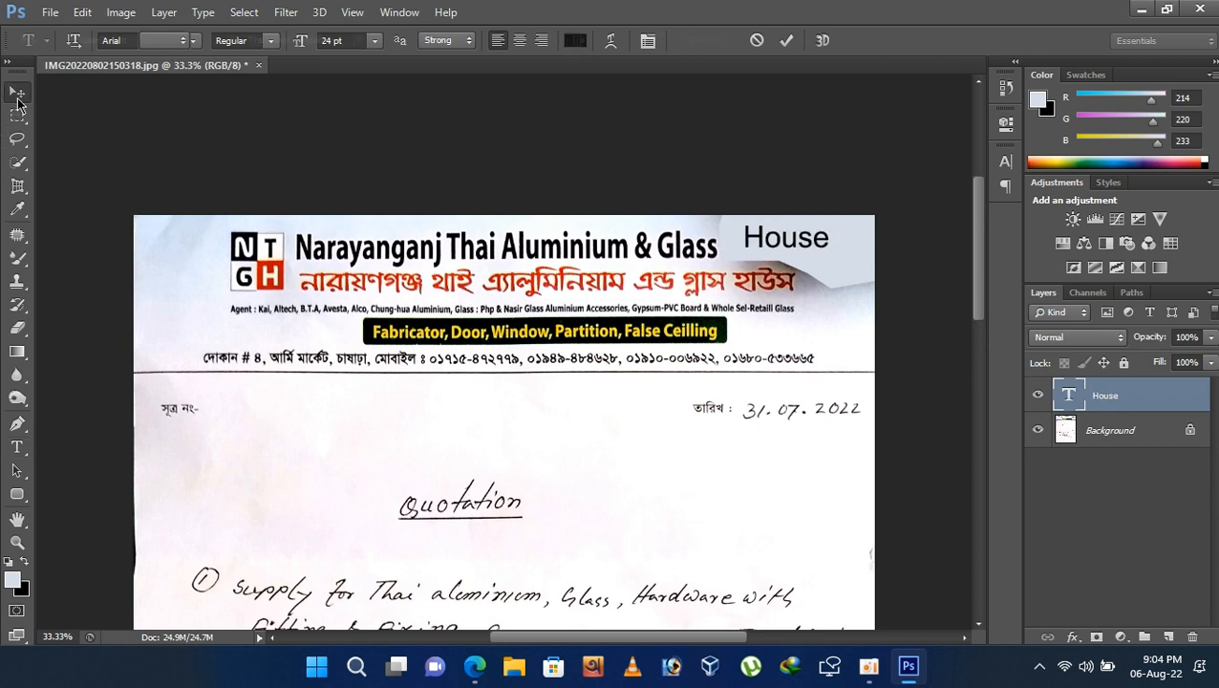
Move the "House" text down and left so it lines up directly after "Glass" in the header heading.
{"action": "key", "text": "shift+Down"}
{"action": "key", "text": "shift+Down"}
{"action": "key", "text": "shift+Down"}
{"action": "key", "text": "shift+Left"}
{"action": "key", "text": "shift+Left"}
{"action": "key", "text": "shift+Left"}
{"action": "key", "text": "Left"}
{"action": "key", "text": "Down"}
{"action": "key", "text": "Left"}
{"action": "key", "text": "Left"}
{"action": "key", "text": "Left"}
{"action": "key", "text": "Left"}
{"action": "key", "text": "Left"}
{"action": "key", "text": "Left"}
{"action": "key", "text": "Left"}
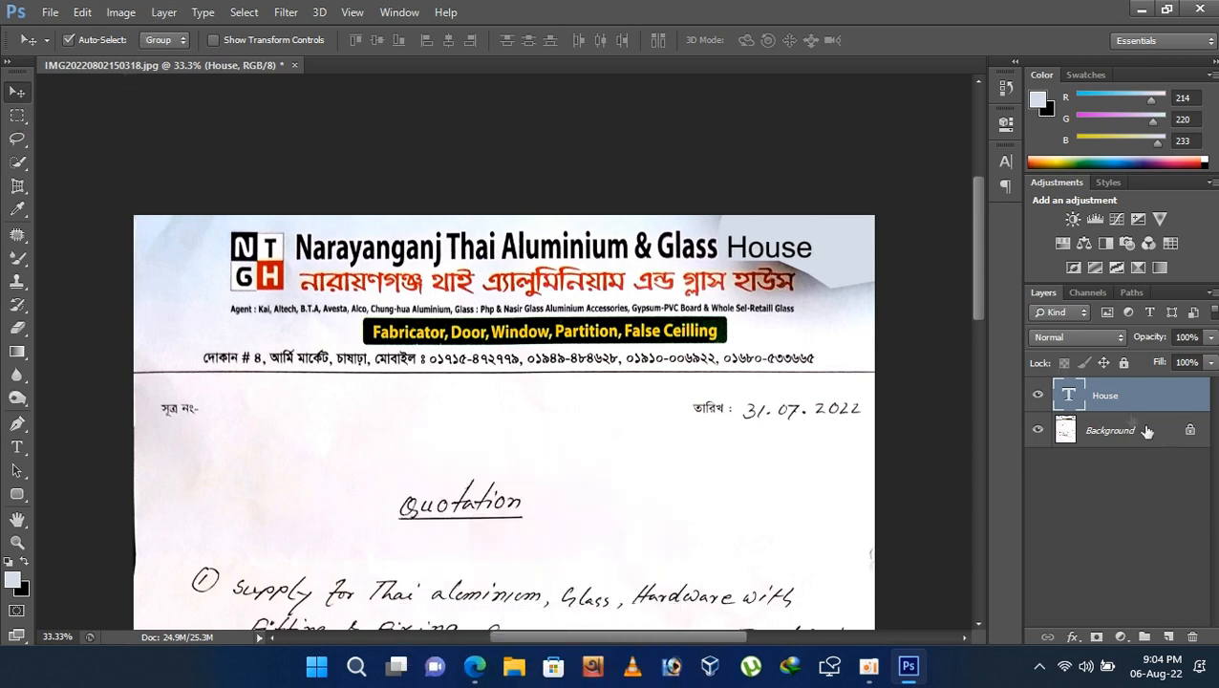
Change the font style of the heading word "House" to Arial Bold and commit the text.
{"action": "double_click", "coordinate": [1064, 391]}
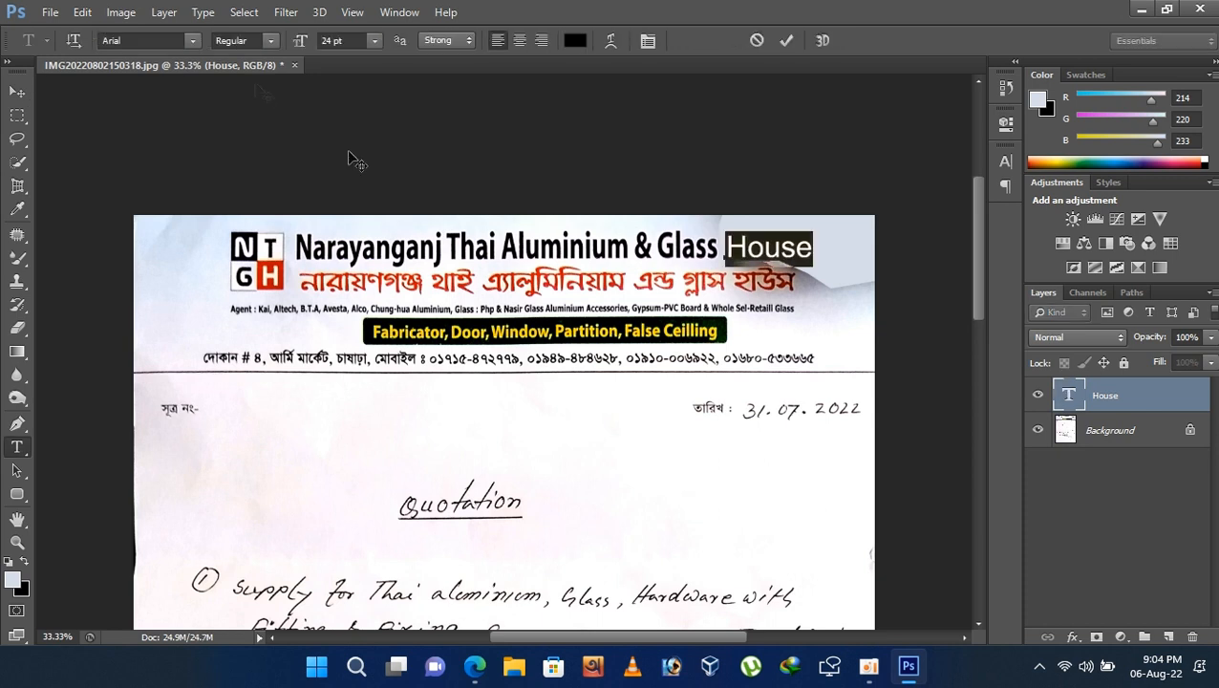
{"action": "left_click", "coordinate": [273, 43]}
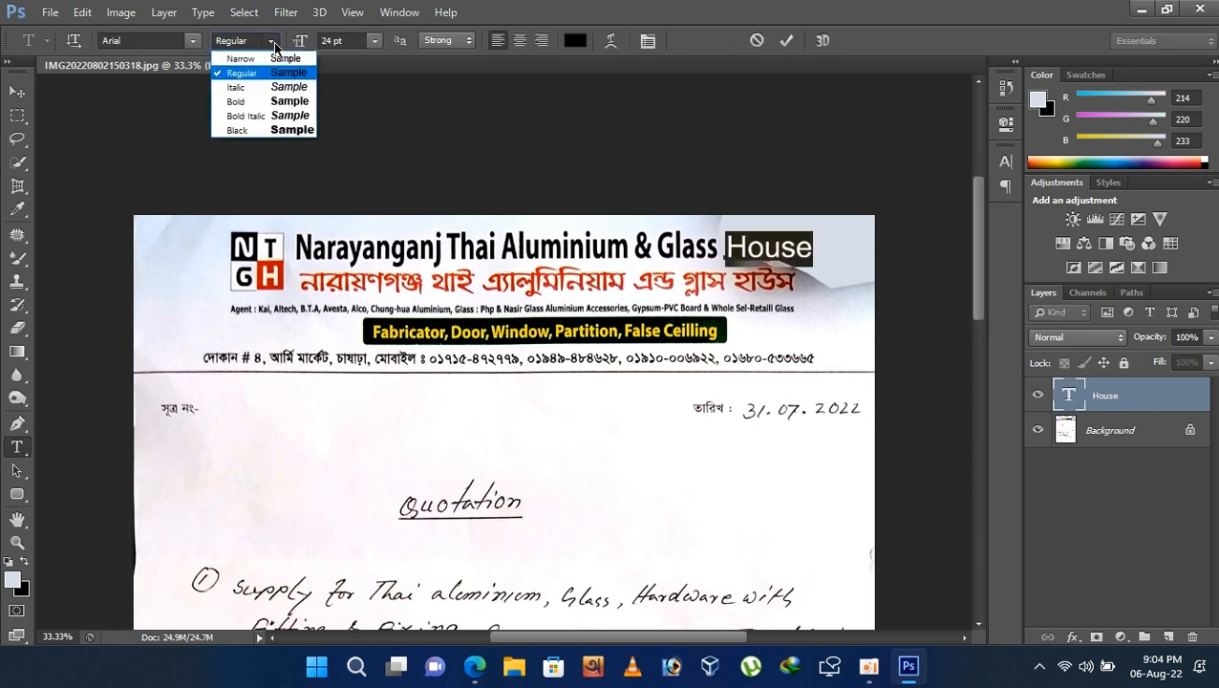
{"action": "left_click", "coordinate": [247, 102]}
{"action": "left_click", "coordinate": [246, 102]}
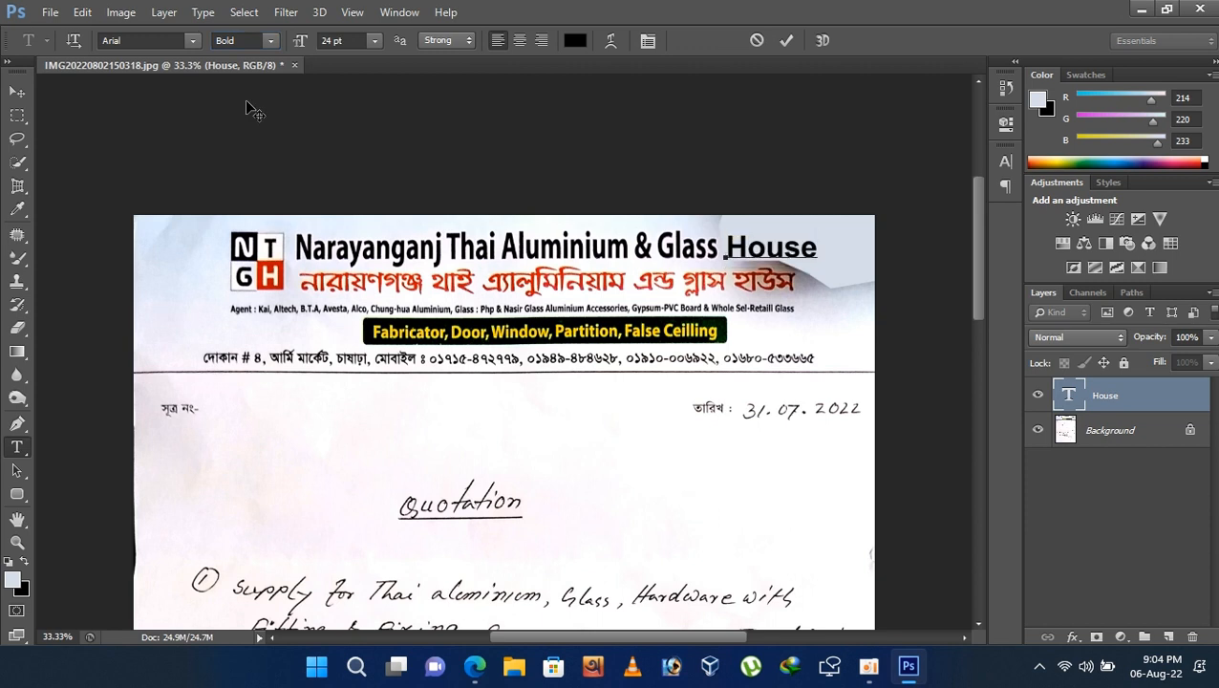
{"action": "left_click", "coordinate": [13, 93]}
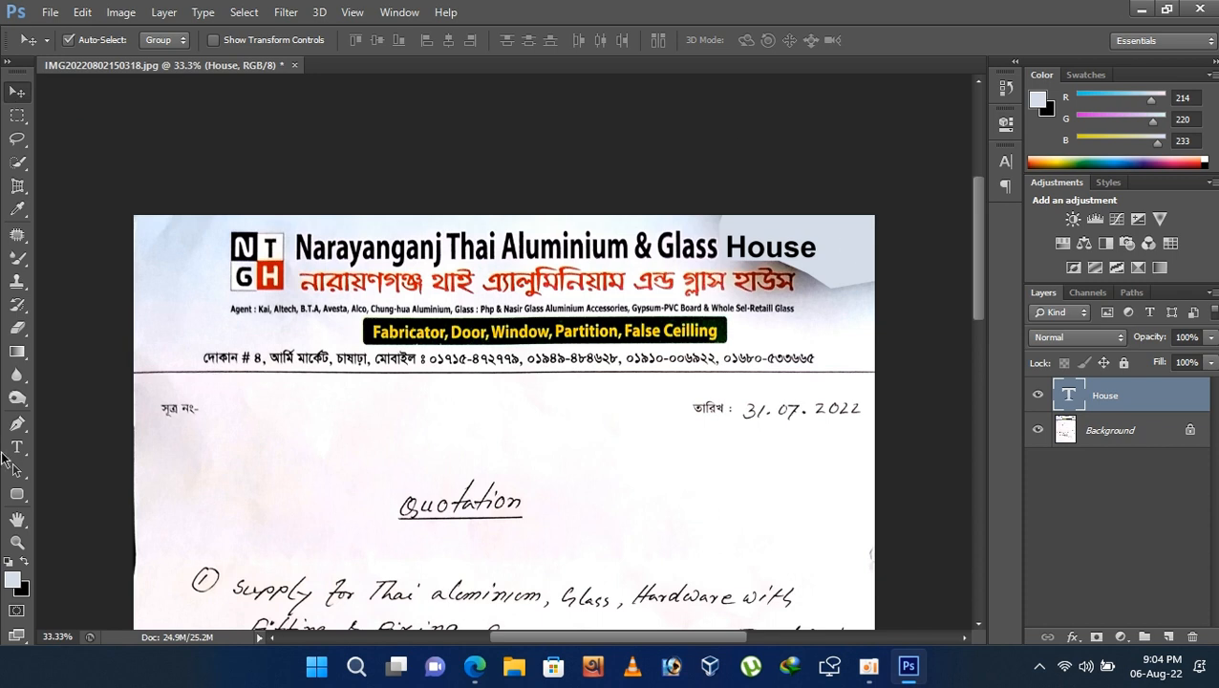
Blend the edge of the filled upper-right corner into the surrounding paper on the Background layer, using a smaller Mixer Brush.
{"action": "left_click", "coordinate": [14, 264]}
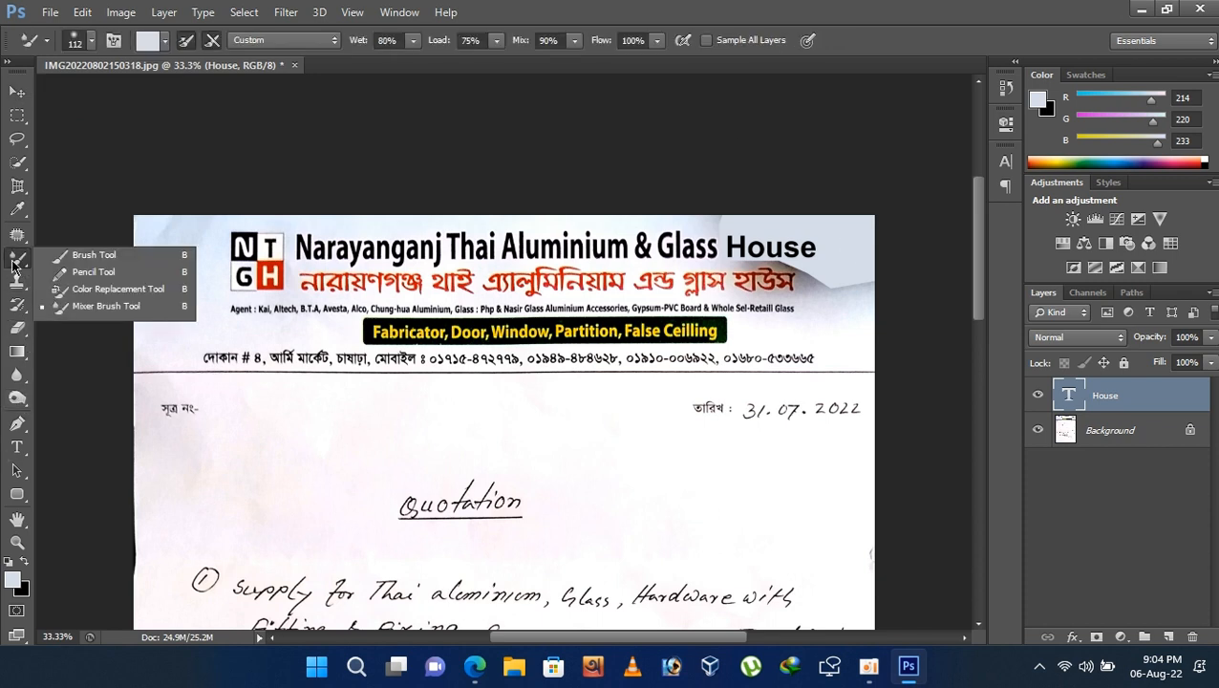
{"action": "left_click", "coordinate": [94, 308]}
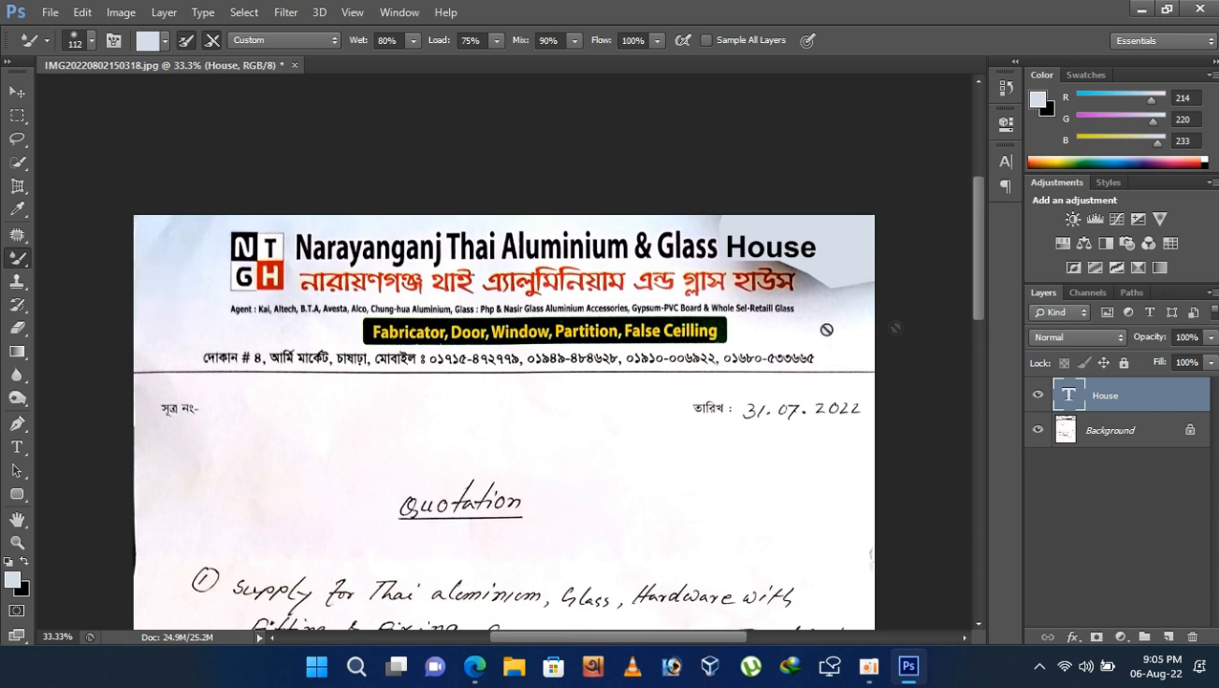
{"action": "left_click", "coordinate": [1104, 430]}
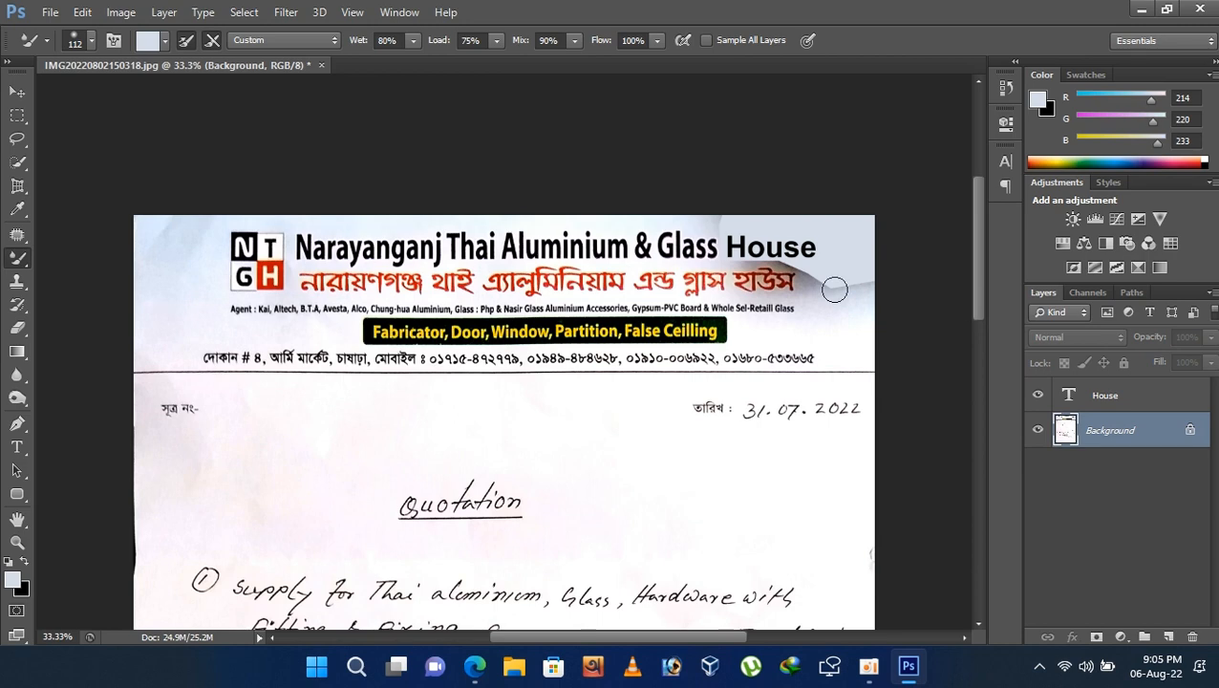
{"action": "key", "text": "bracketleft"}
{"action": "key", "text": "bracketleft"}
{"action": "key", "text": "bracketleft"}
{"action": "key", "text": "ctrl+plus"}
{"action": "key", "text": "ctrl+plus"}
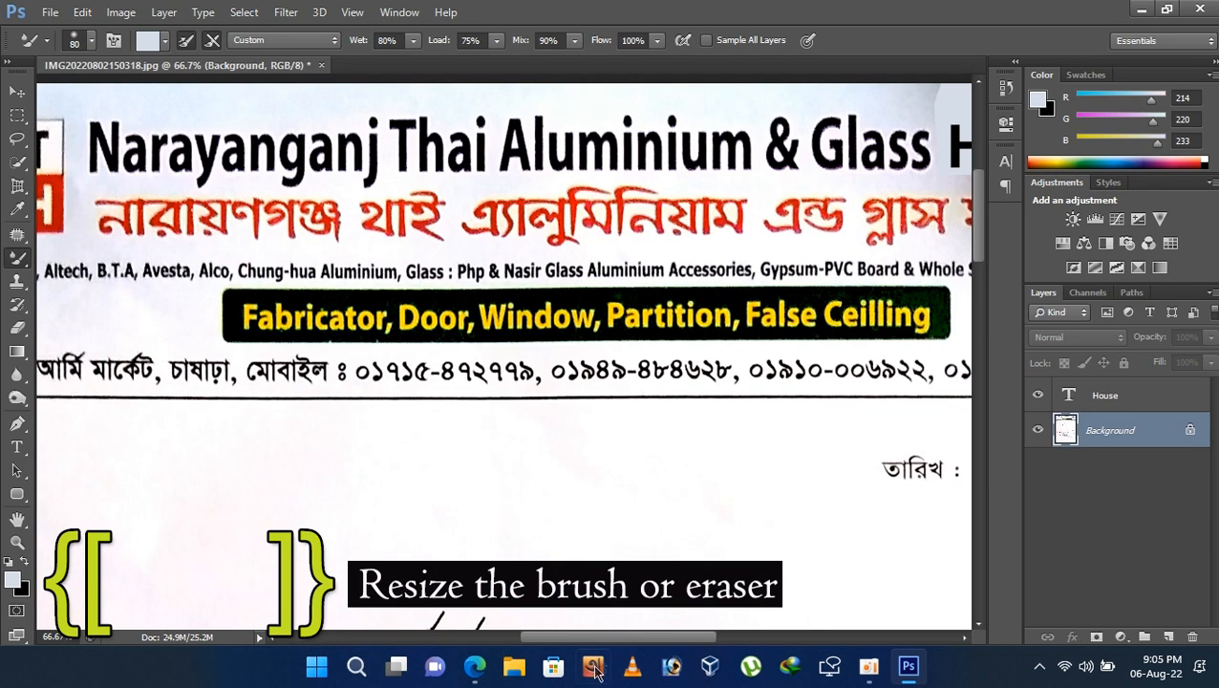
{"action": "left_click_drag", "start_coordinate": [601, 638], "coordinate": [695, 637]}
{"action": "key", "text": "bracketleft"}
{"action": "key", "text": "bracketleft"}
{"action": "key", "text": "bracketleft"}
{"action": "mouse_move", "coordinate": [669, 188]}
{"action": "left_mouse_down"}
{"action": "mouse_move", "coordinate": [644, 174]}
{"action": "mouse_move", "coordinate": [540, 180]}
{"action": "mouse_move", "coordinate": [570, 171]}
{"action": "left_mouse_up"}
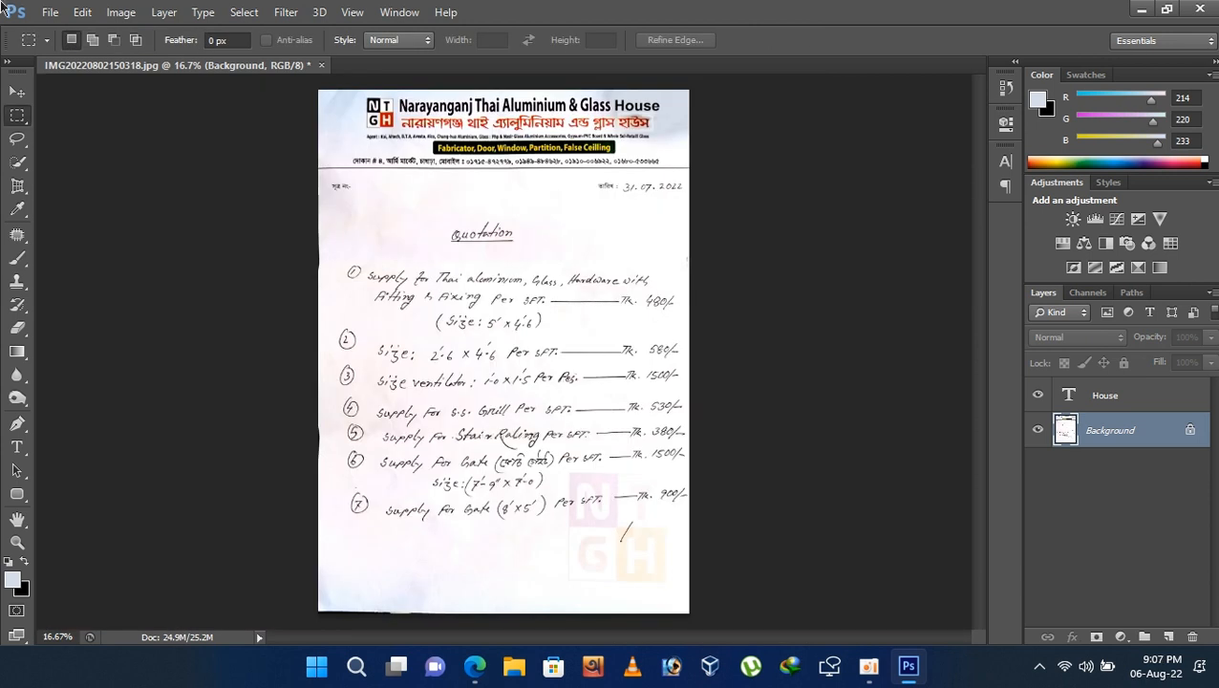
Whiten the Background layer's paper with an Exposure adjustment of +1.03 exposure and -0.0854 offset.
{"action": "left_click", "coordinate": [121, 11]}
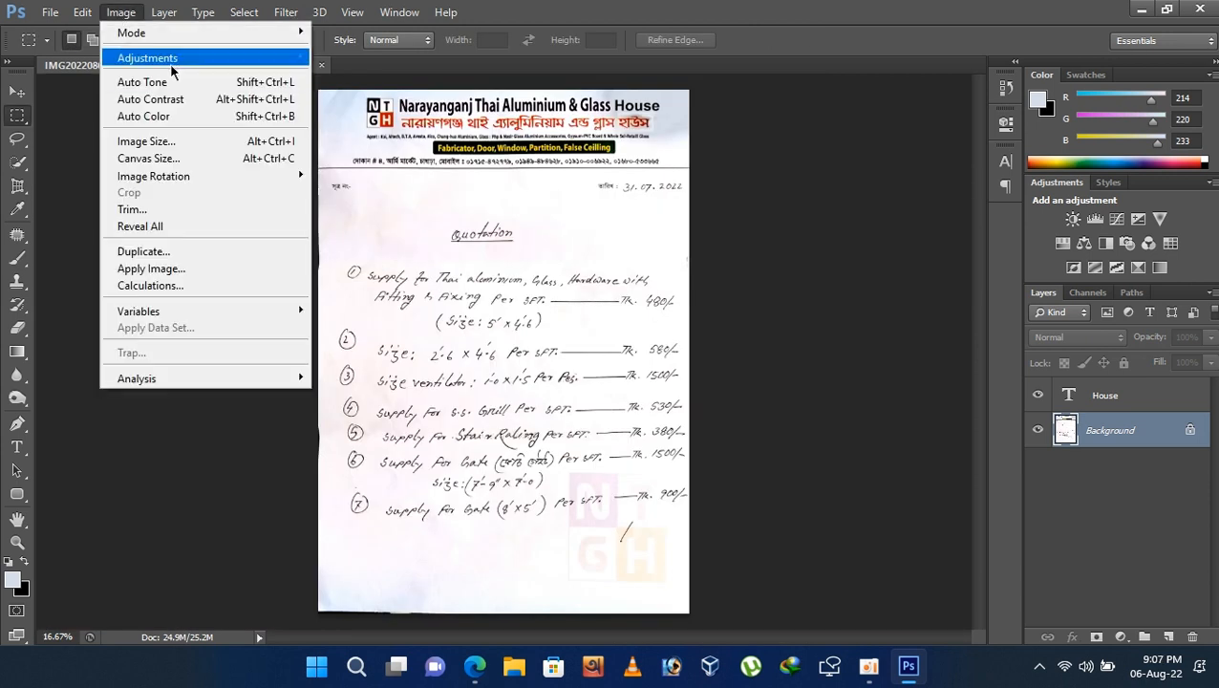
{"action": "mouse_move", "coordinate": [170, 61]}
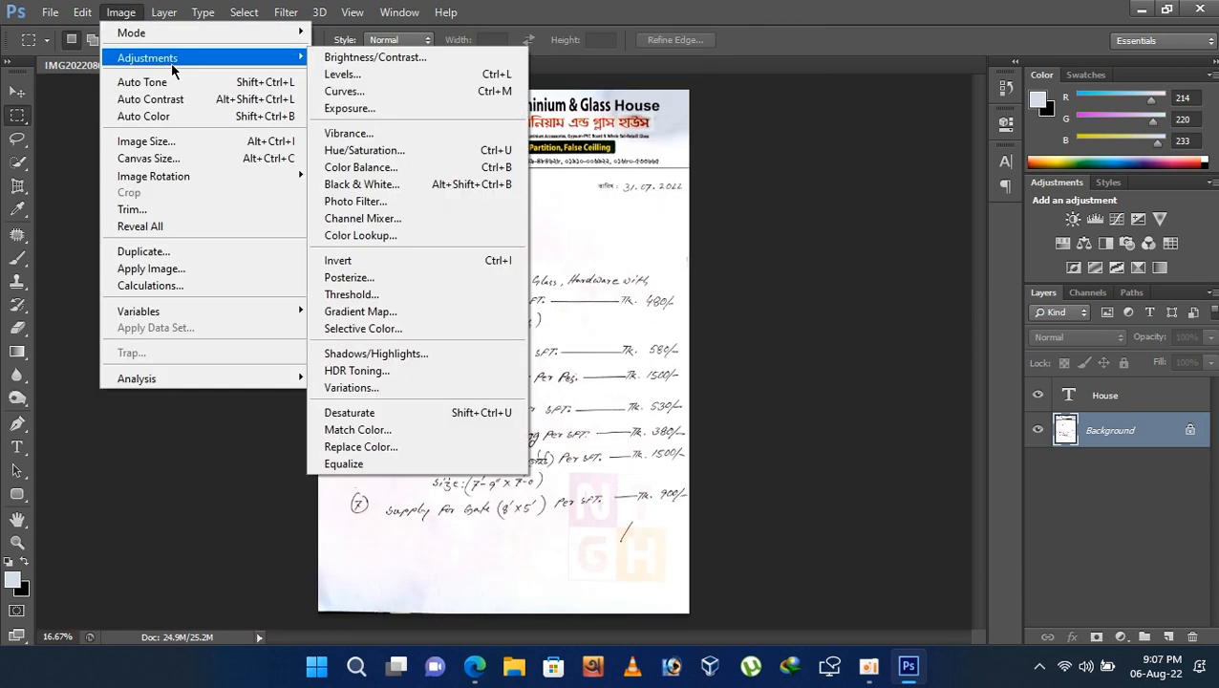
{"action": "left_click", "coordinate": [368, 109]}
{"action": "mouse_move", "coordinate": [837, 394]}
{"action": "left_mouse_down"}
{"action": "mouse_move", "coordinate": [818, 432]}
{"action": "mouse_move", "coordinate": [853, 399]}
{"action": "left_mouse_up"}
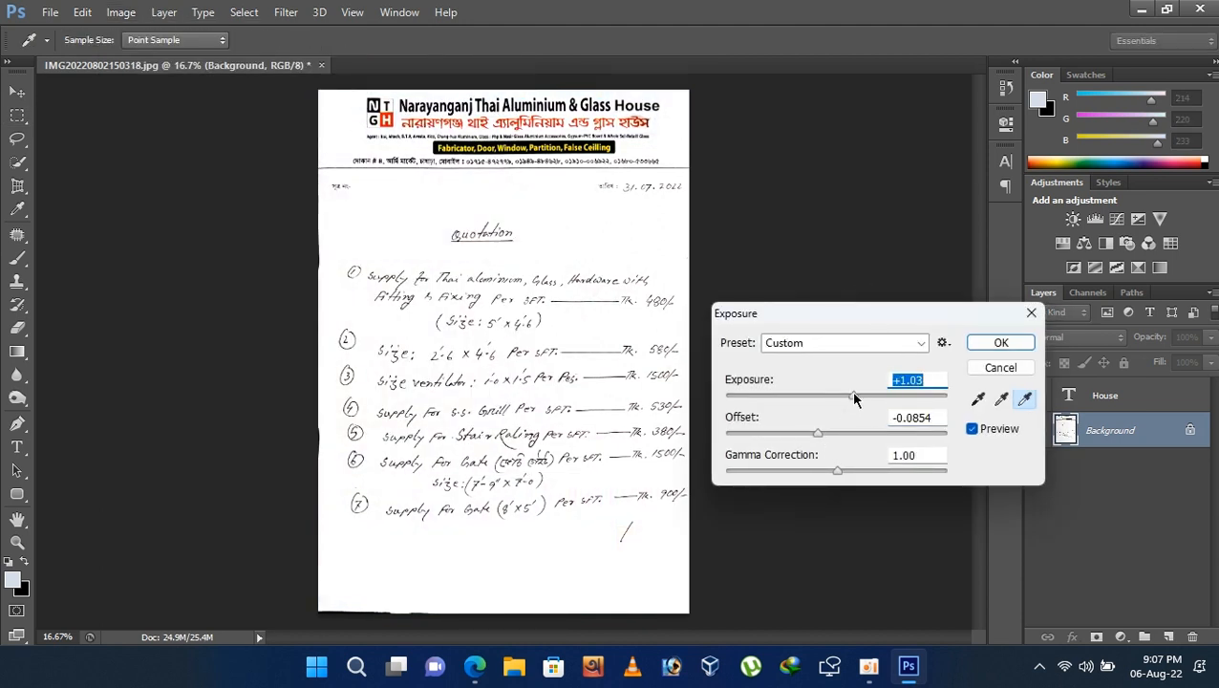
{"action": "left_click", "coordinate": [1002, 342]}
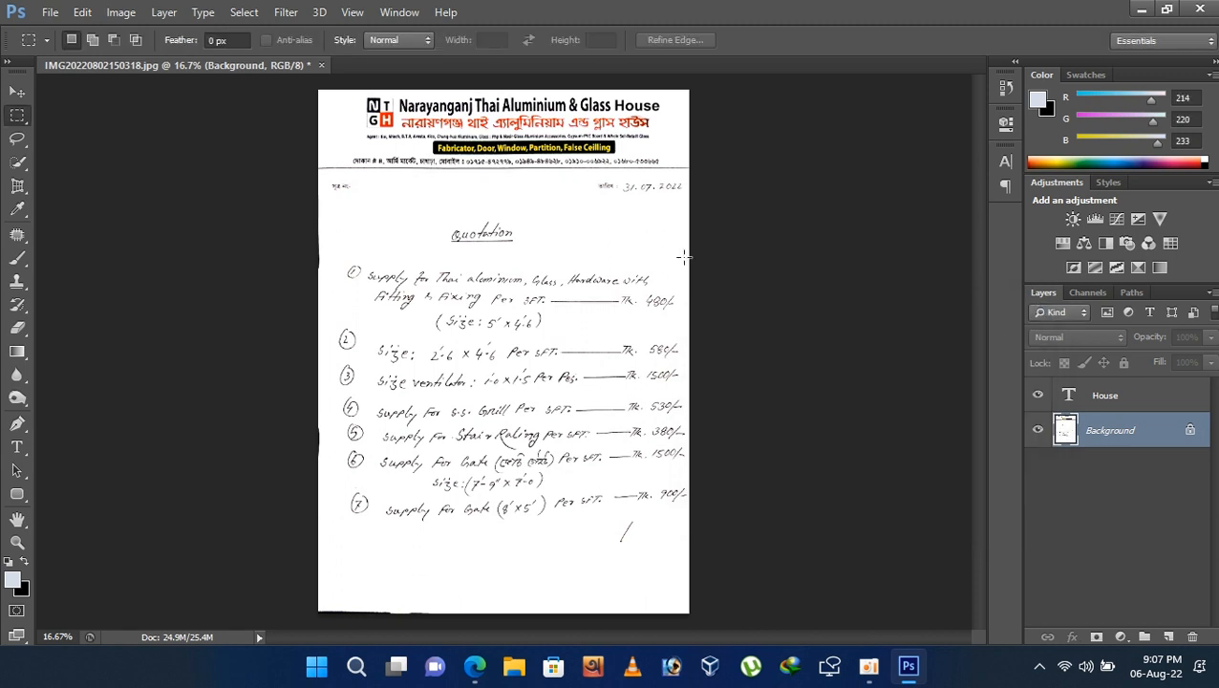
Examine the whitened page from the header down to the last handwritten item, and then as a whole.
{"action": "key", "text": "ctrl+plus"}
{"action": "scroll", "coordinate": [684, 257], "scroll_direction": "up", "scroll_amount": 5}
{"action": "scroll", "coordinate": [684, 257], "scroll_direction": "up", "scroll_amount": 3}
{"action": "scroll", "coordinate": [684, 257], "scroll_direction": "down", "scroll_amount": 4}
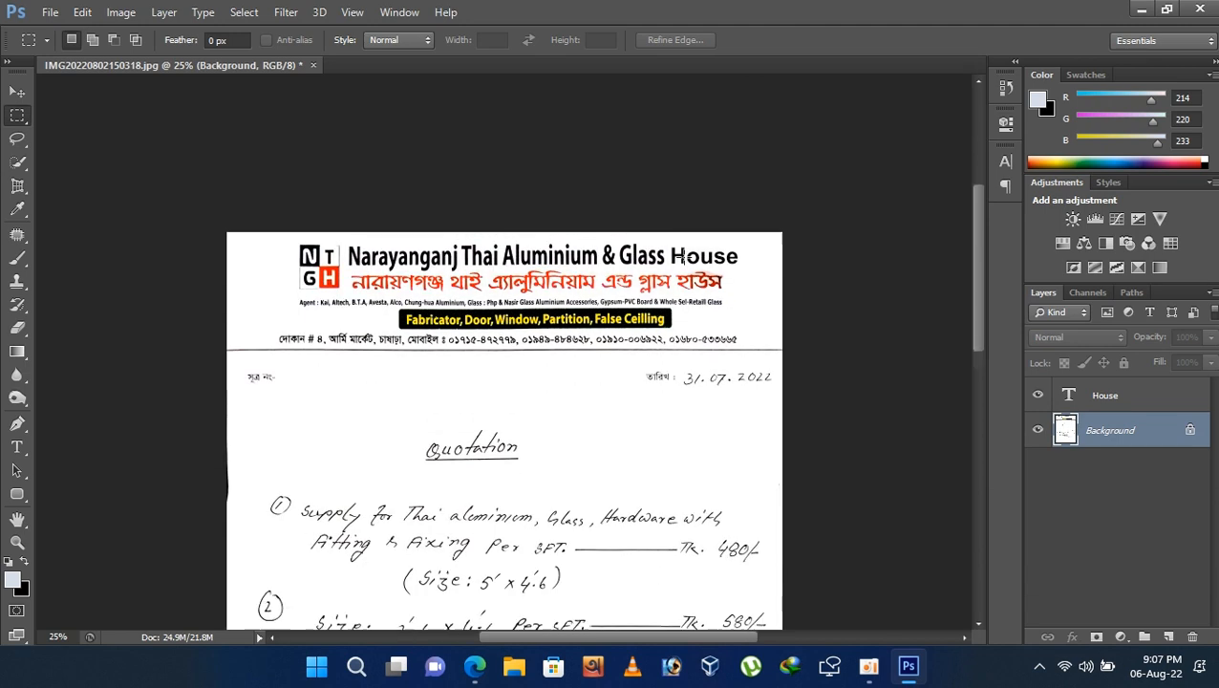
{"action": "scroll", "coordinate": [684, 257], "scroll_direction": "down", "scroll_amount": 5}
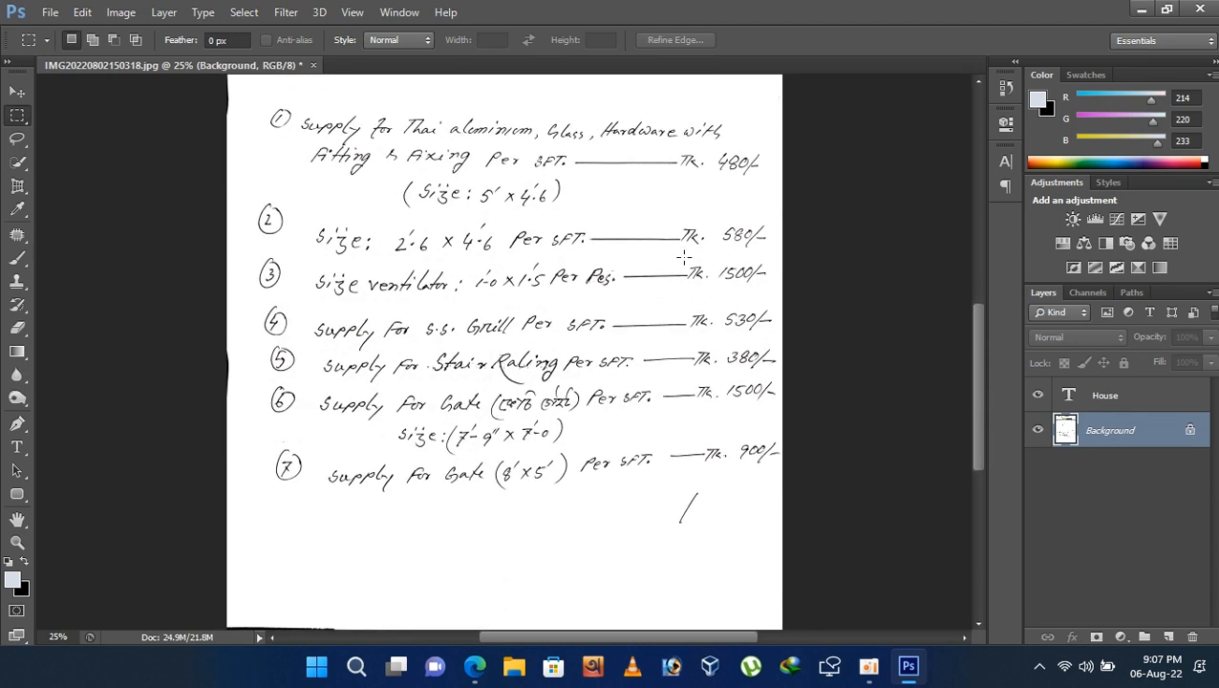
{"action": "key", "text": "ctrl+minus"}
{"action": "key", "text": "ctrl+minus"}
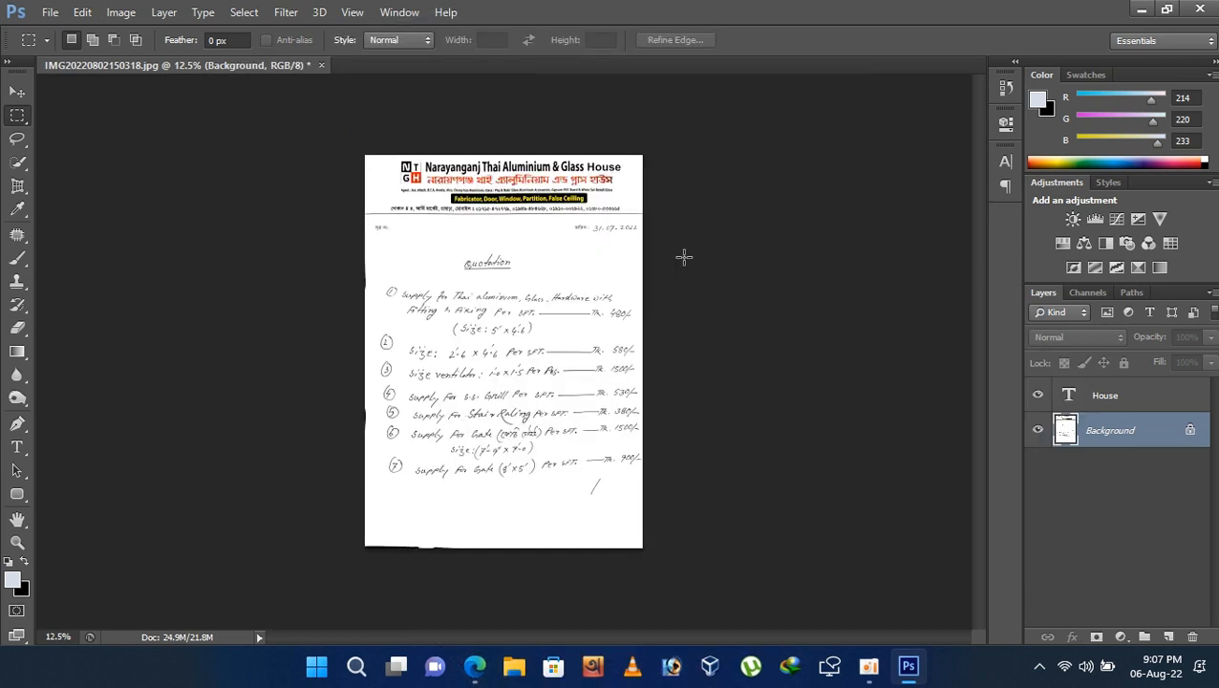
{"action": "key", "text": "ctrl+plus"}
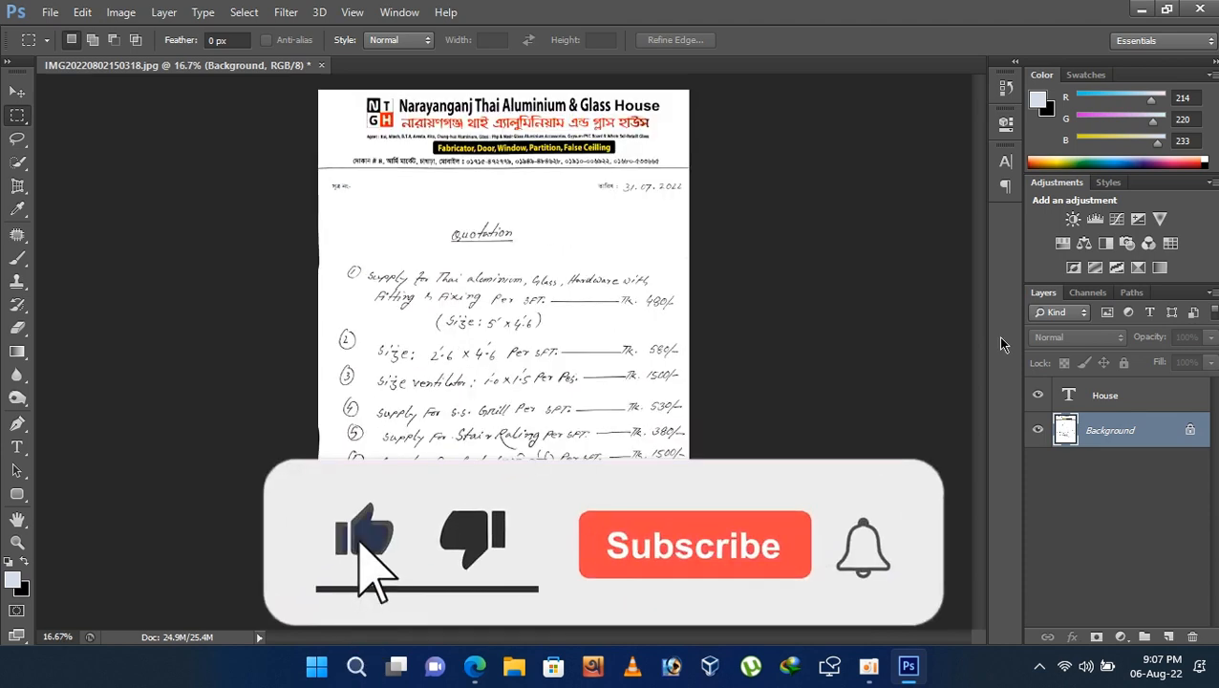